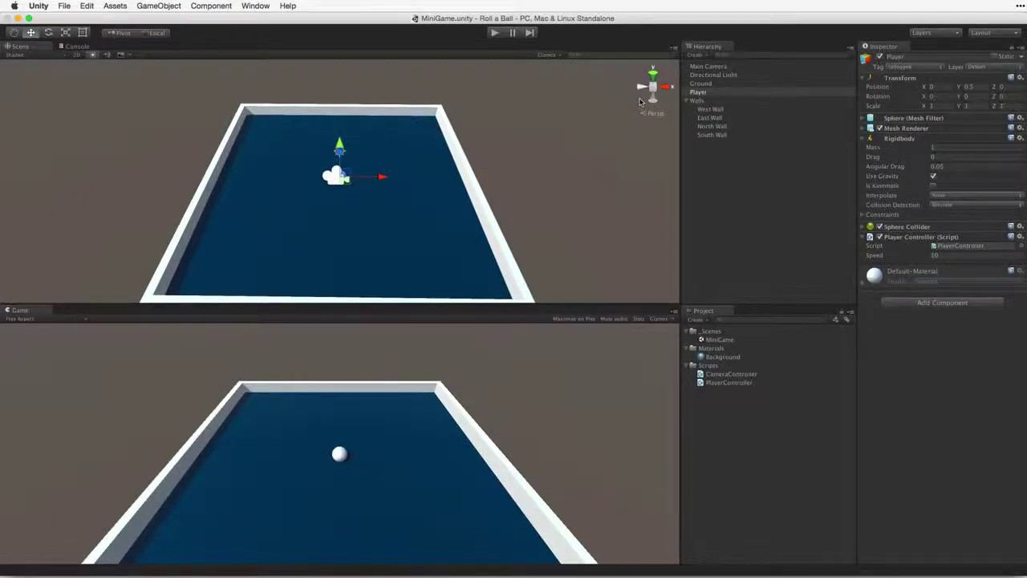
Create a 3D cube in the scene and name it Pick Up
left_click(698, 56)
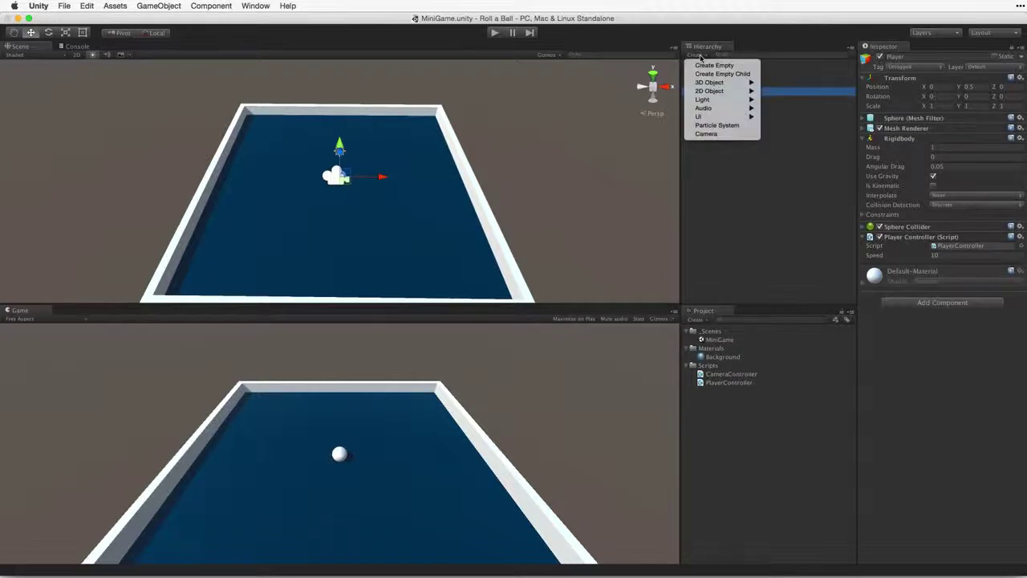
mouse_move(725, 83)
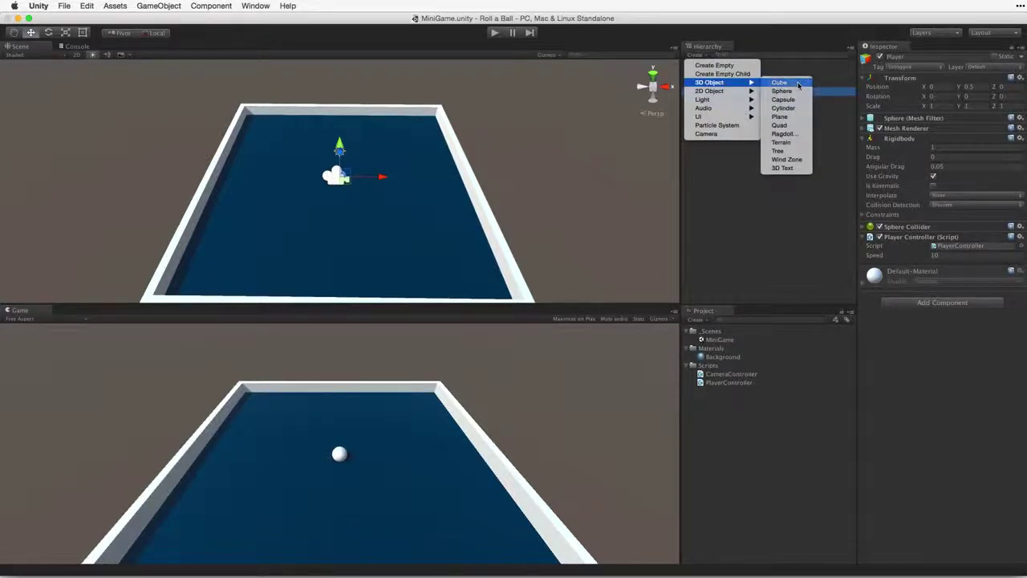
left_click(797, 84)
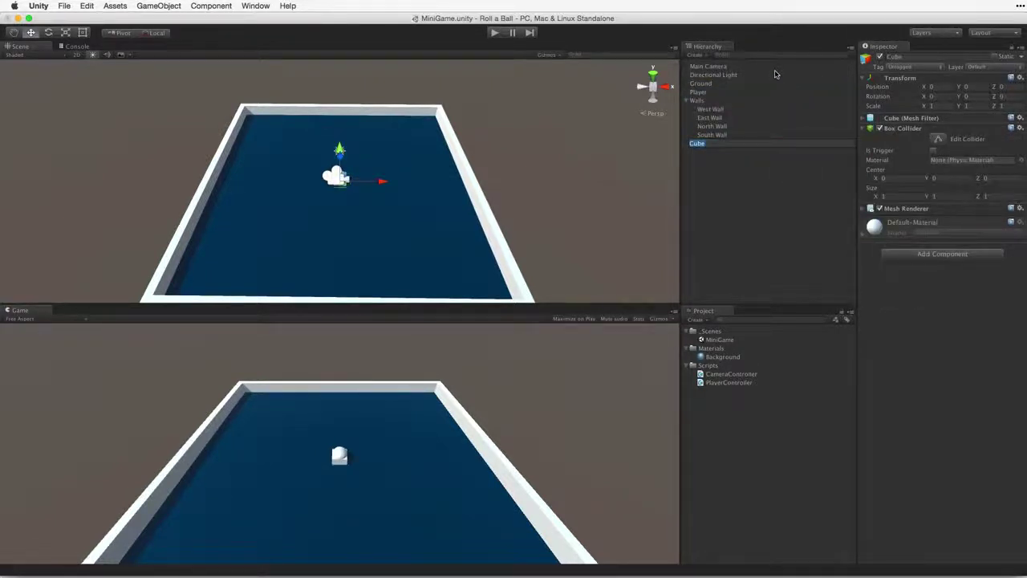
type("Pick Up")
key("Return")
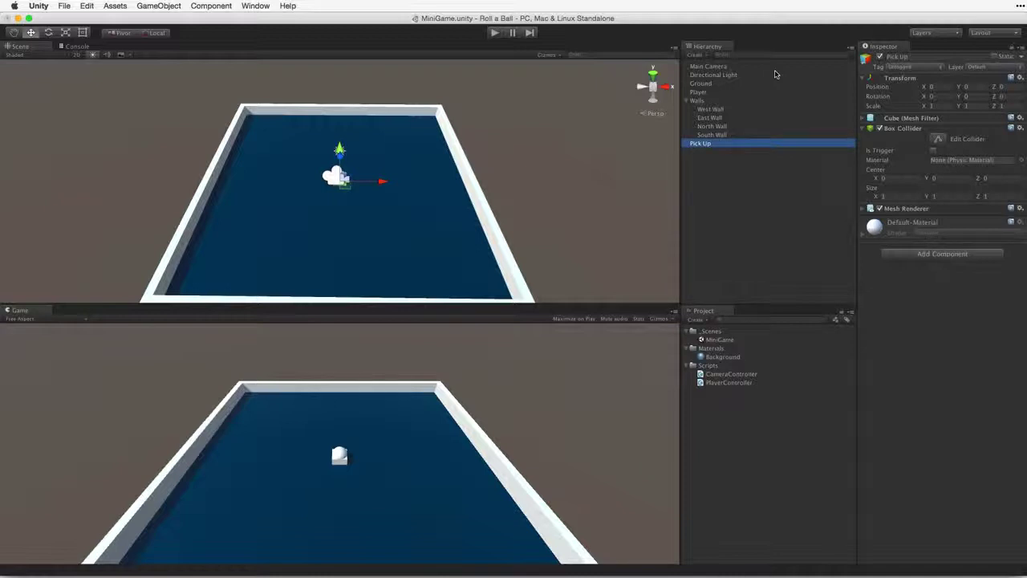
Reset the Pick Up cube's transform and frame the cube in the Scene view
left_click(1020, 77)
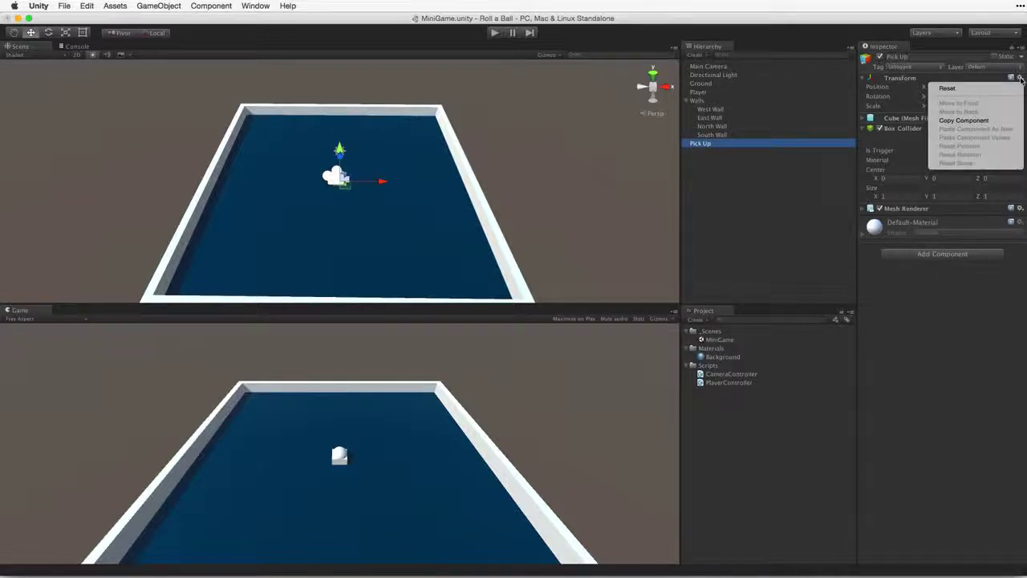
left_click(1021, 88)
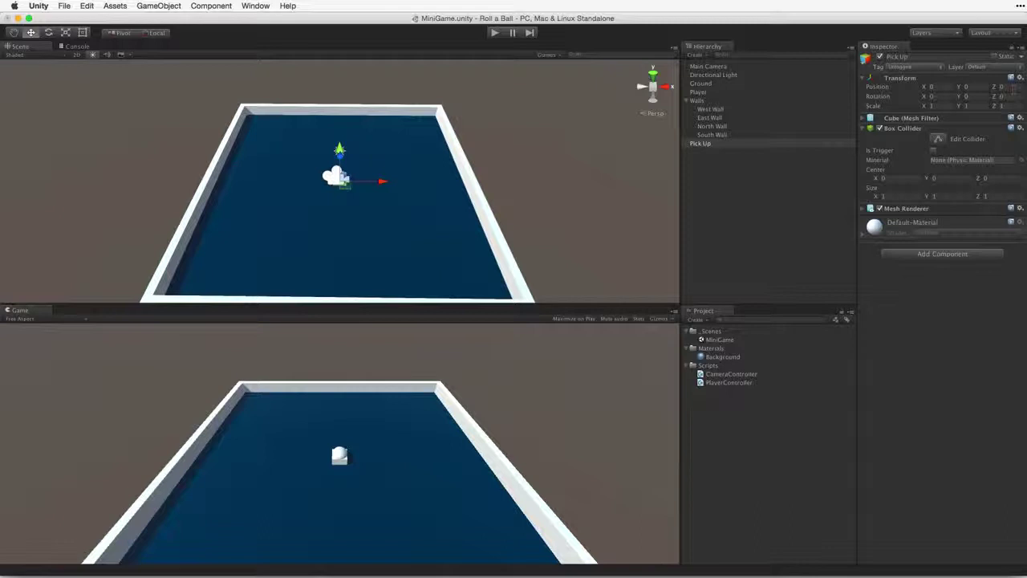
left_click(86, 5)
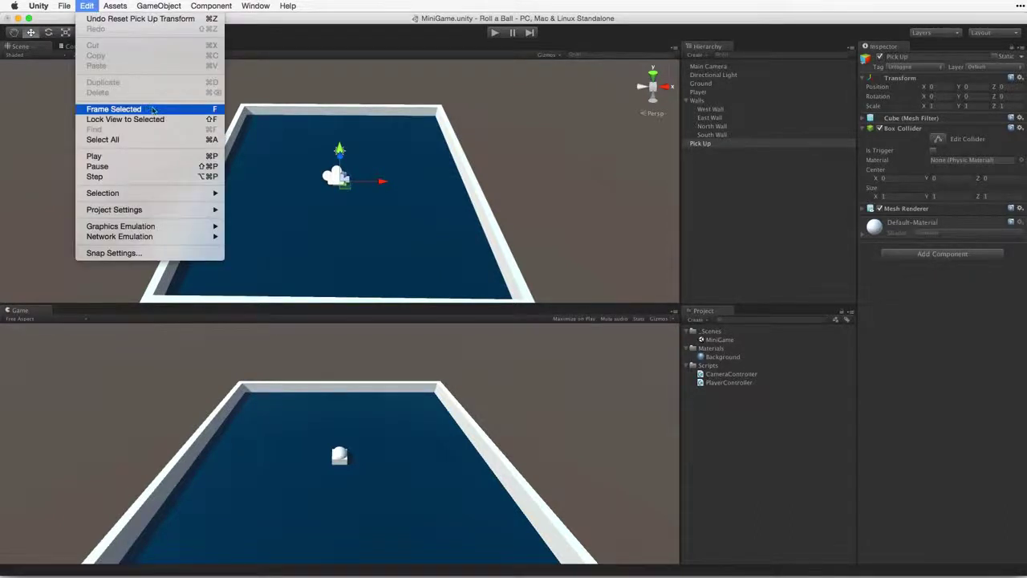
left_click(155, 108)
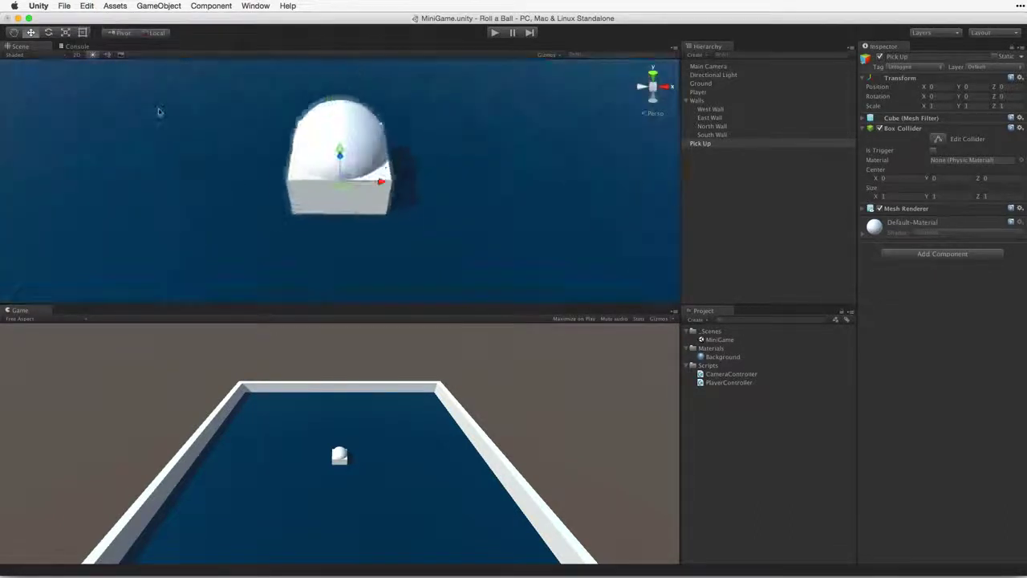
left_click_drag(337, 241, 722, 97, "alt")
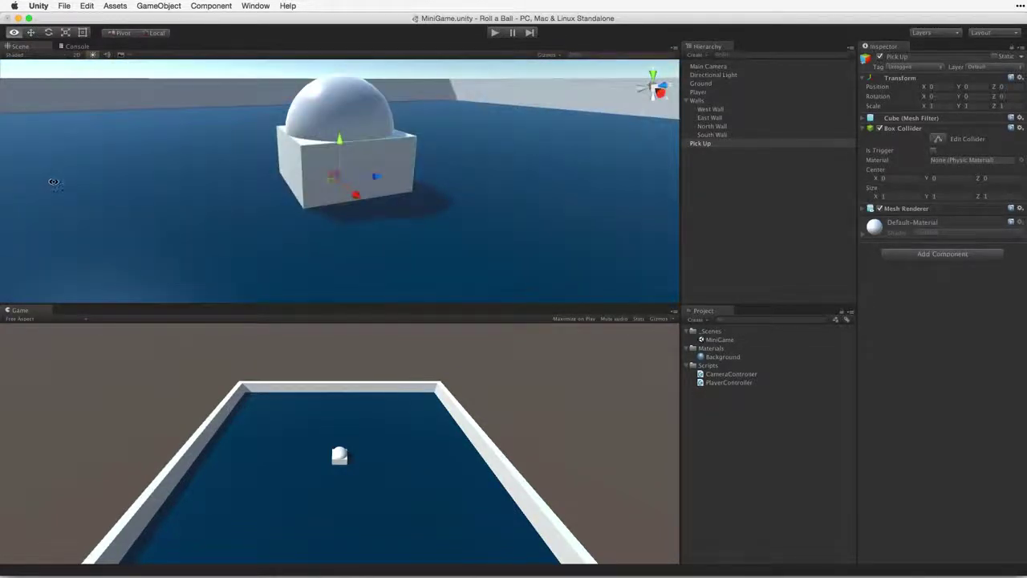
Deactivate the Player object so that it is hidden from the scene
left_click(700, 92)
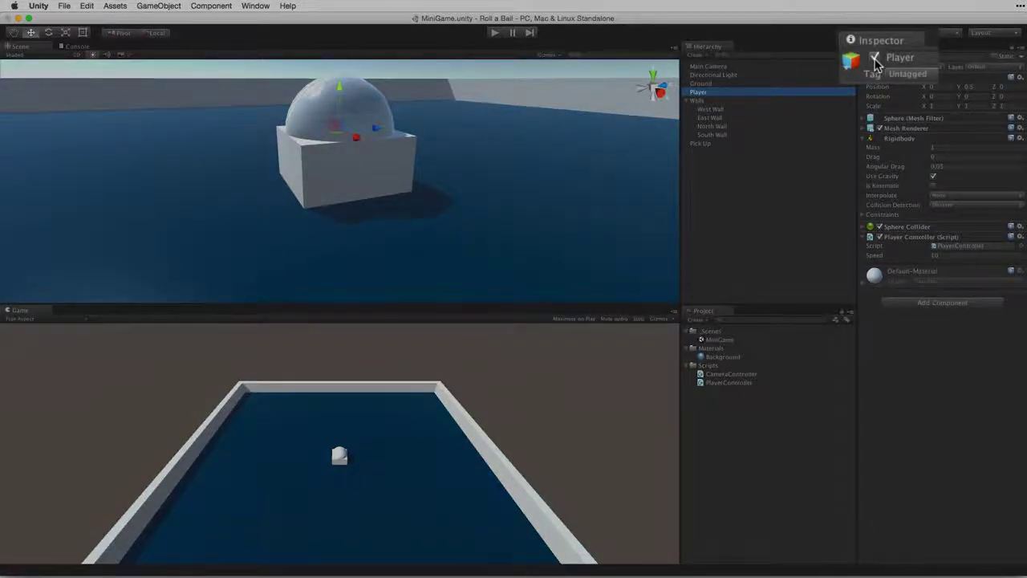
left_click(875, 61)
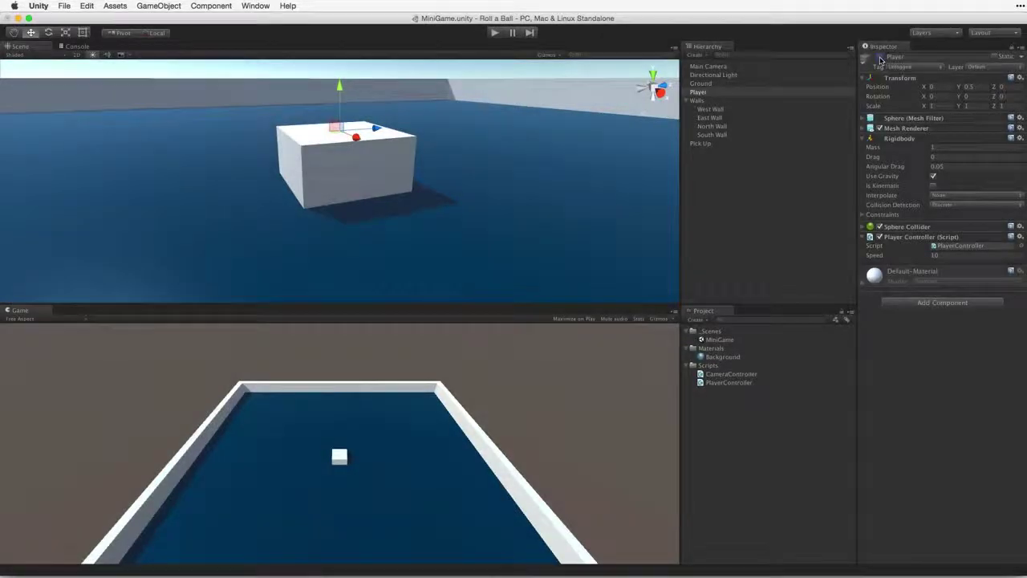
left_click(880, 59)
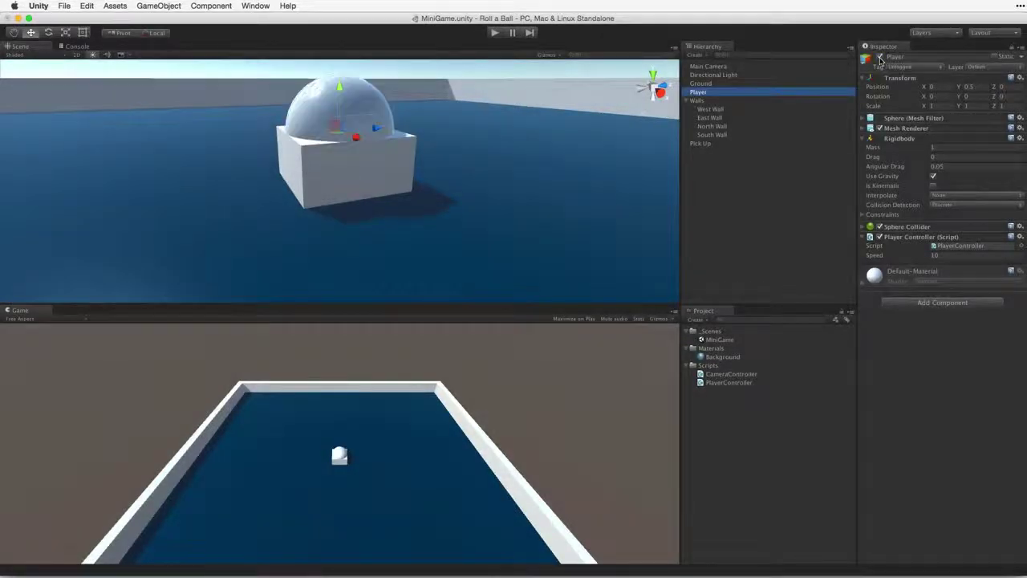
left_click(880, 58)
left_click(881, 59)
left_click(880, 59)
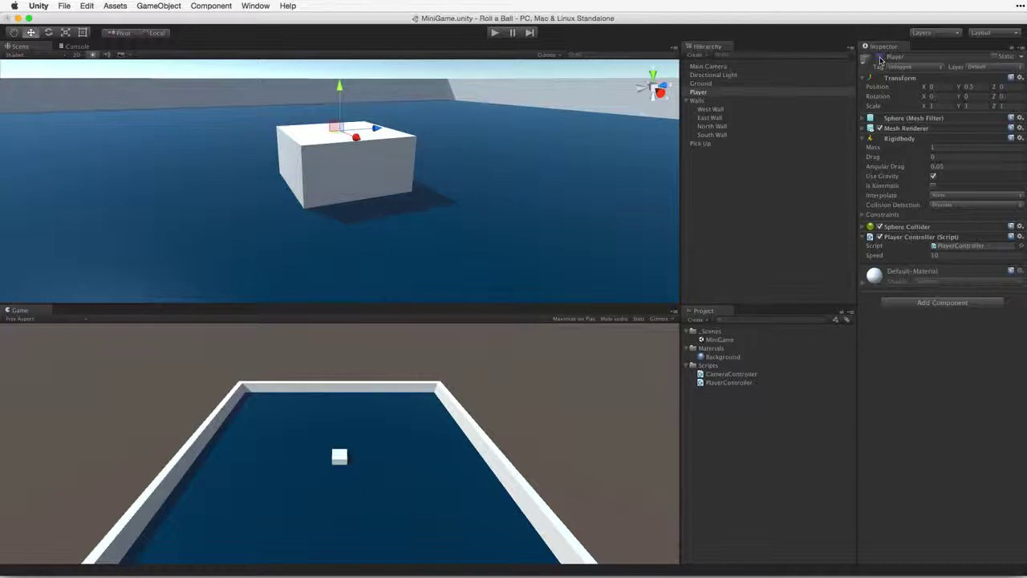
left_click(880, 59)
Raise the Pick Up cube by setting its Y position to 0.5
left_click(718, 144)
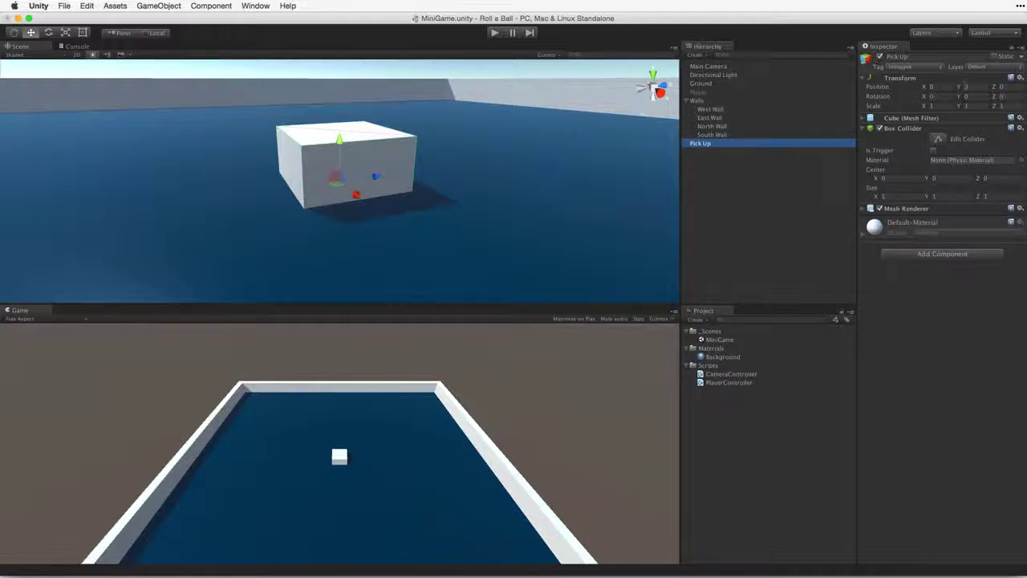
left_click(965, 85)
type("0.5")
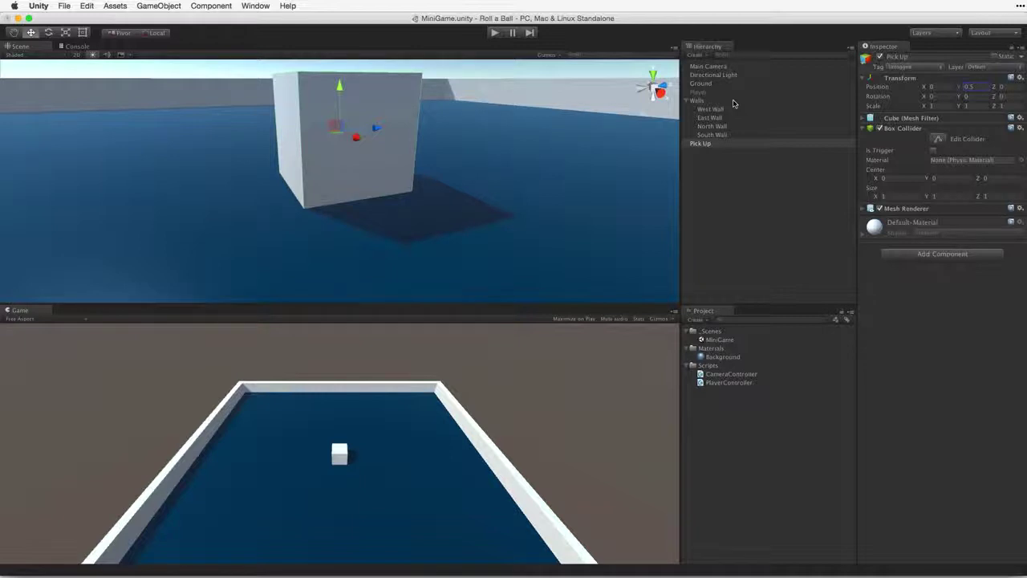
Scale the Pick Up cube to 0.5 on the X, Y and Z axes
key("Tab")
key("Tab")
key("Tab")
key("Tab")
key("Tab")
type("0.5")
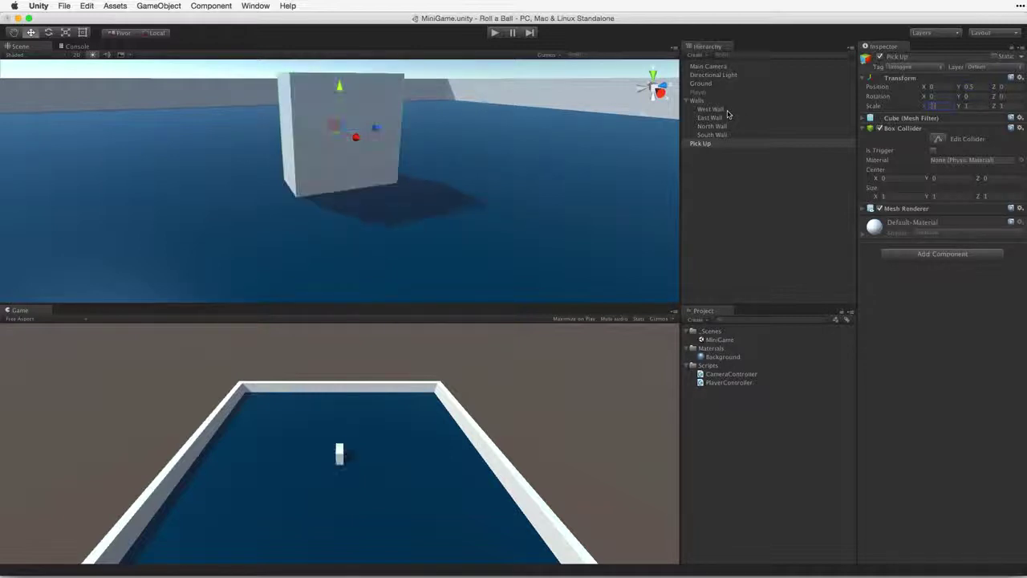
key("Tab")
type("0.5")
key("Tab")
type("0.5")
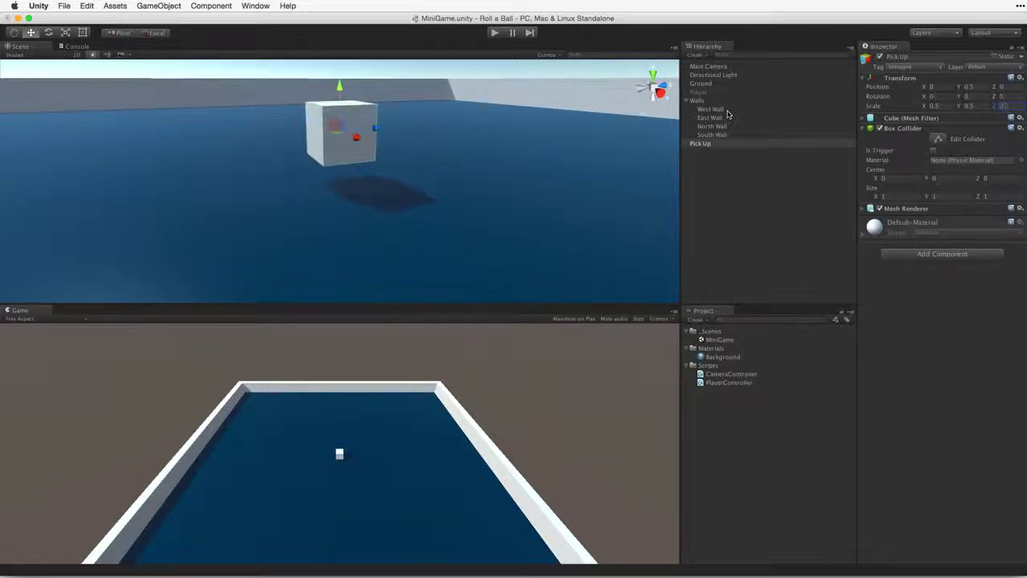
Tilt the Pick Up cube by setting its rotation to 45 on the X, Y and Z axes
left_click_drag(610, 152, 634, 186, "alt")
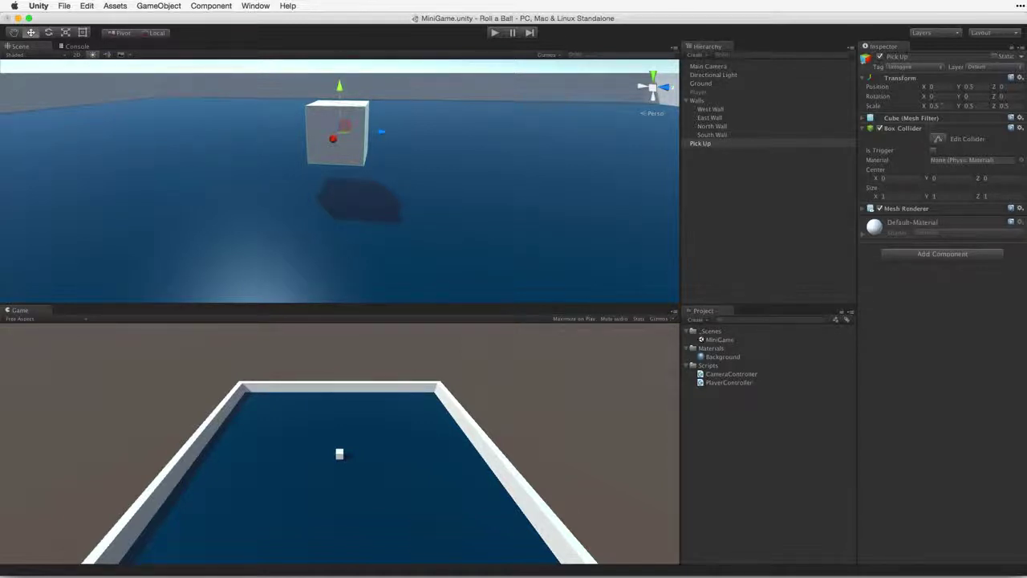
left_click(935, 96)
type("45")
key("Tab")
type("45")
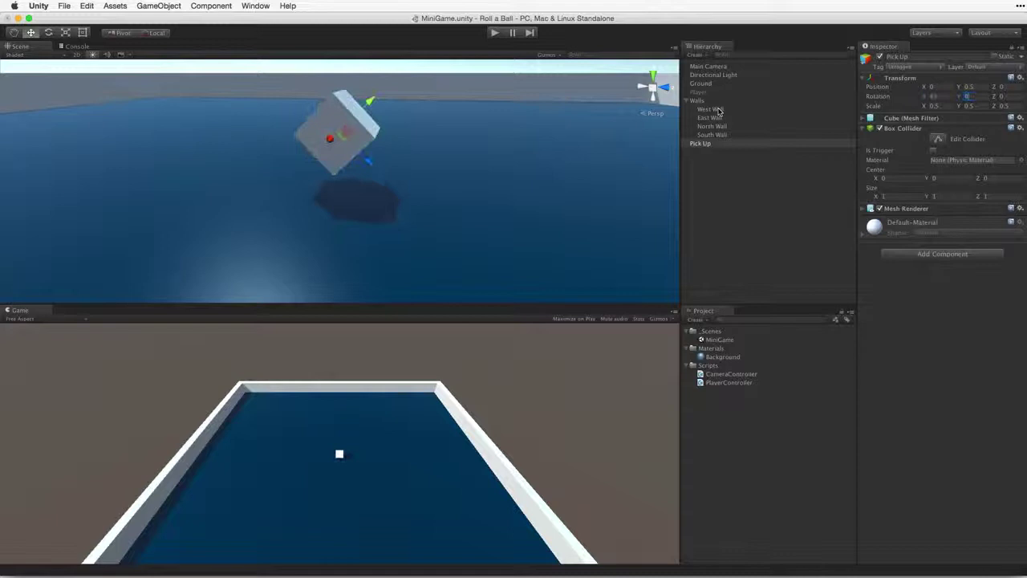
key("Tab")
type("45")
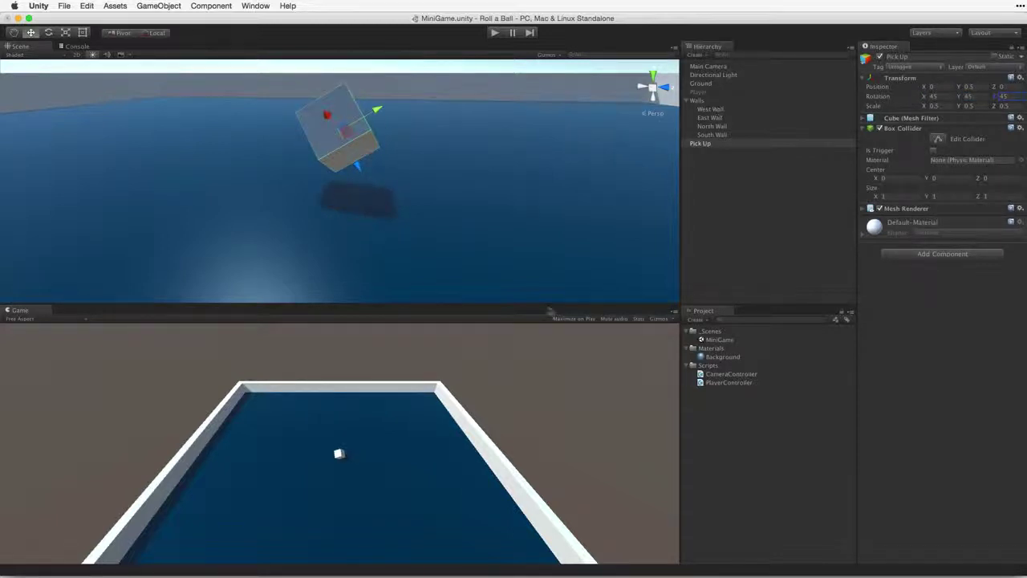
Add a new C# script named Rotator to the Pick Up object and move the script into the Scripts folder
left_click_drag(286, 161, 492, 202, "alt")
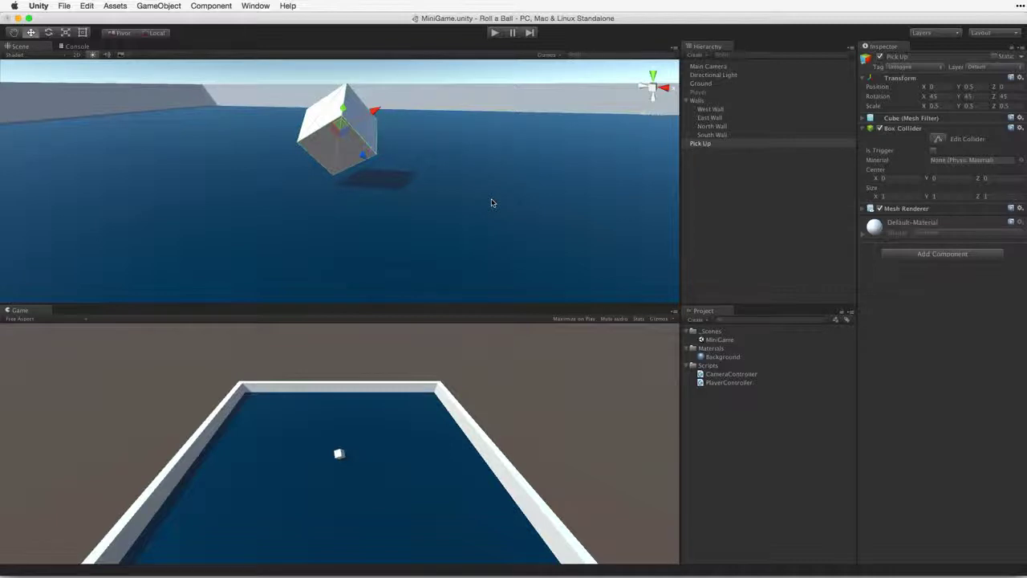
left_click(706, 143)
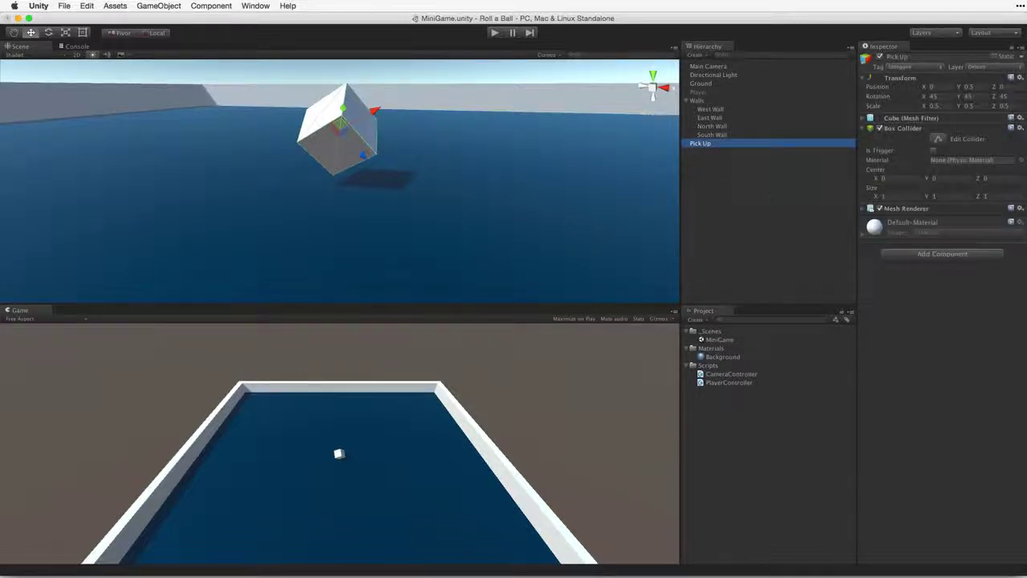
left_click(963, 254)
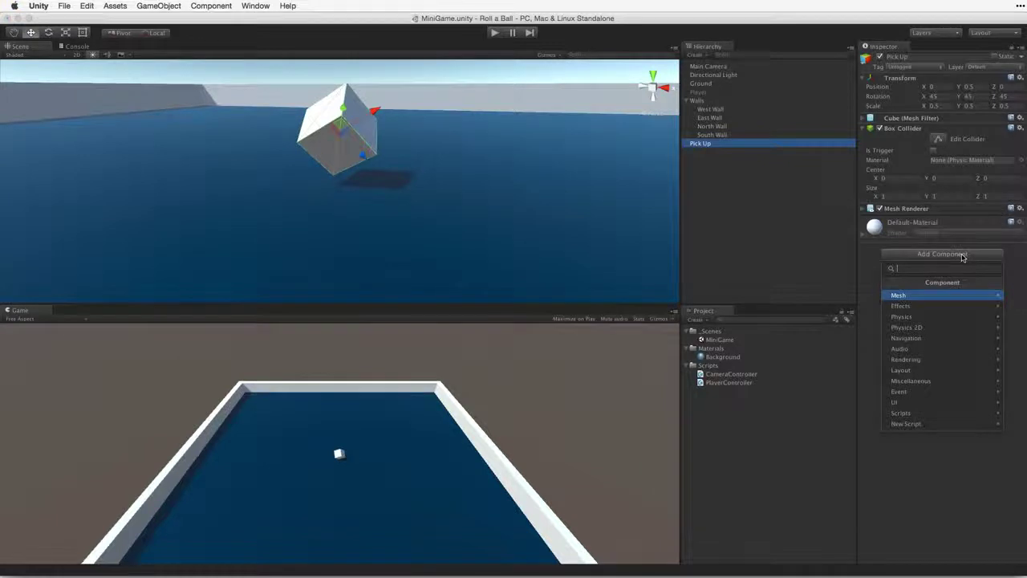
left_click(984, 423)
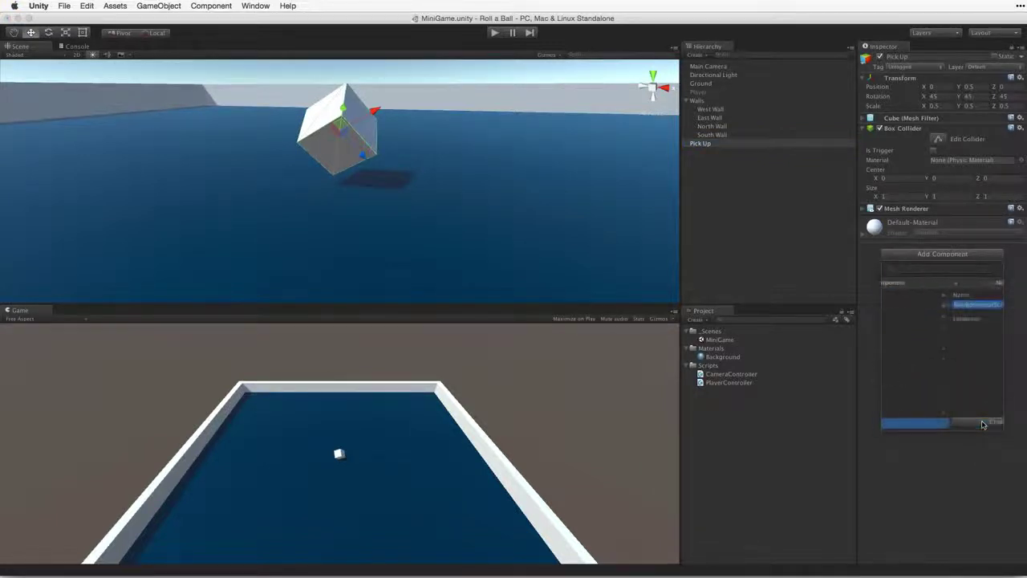
type("Rotator")
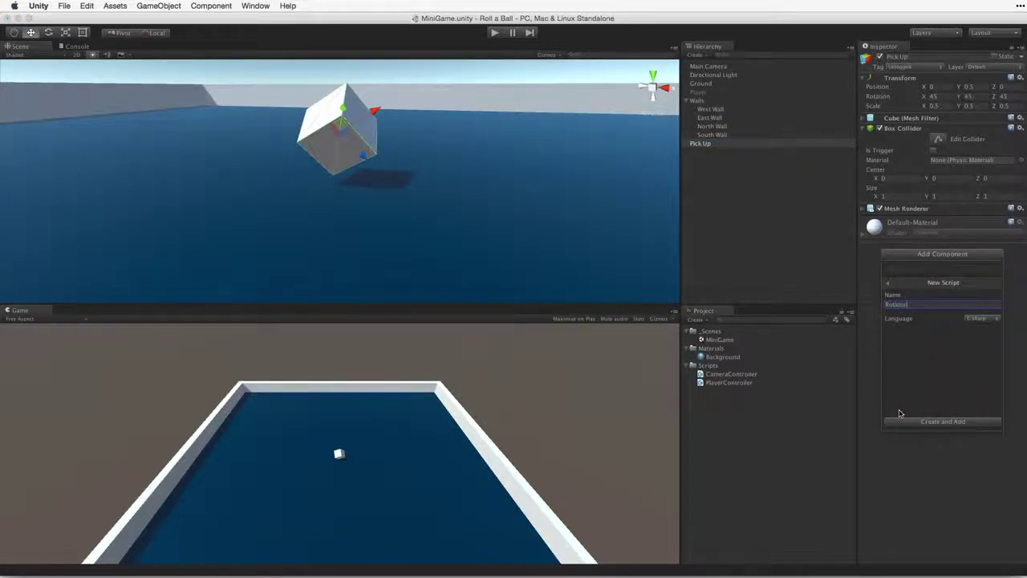
left_click(979, 423)
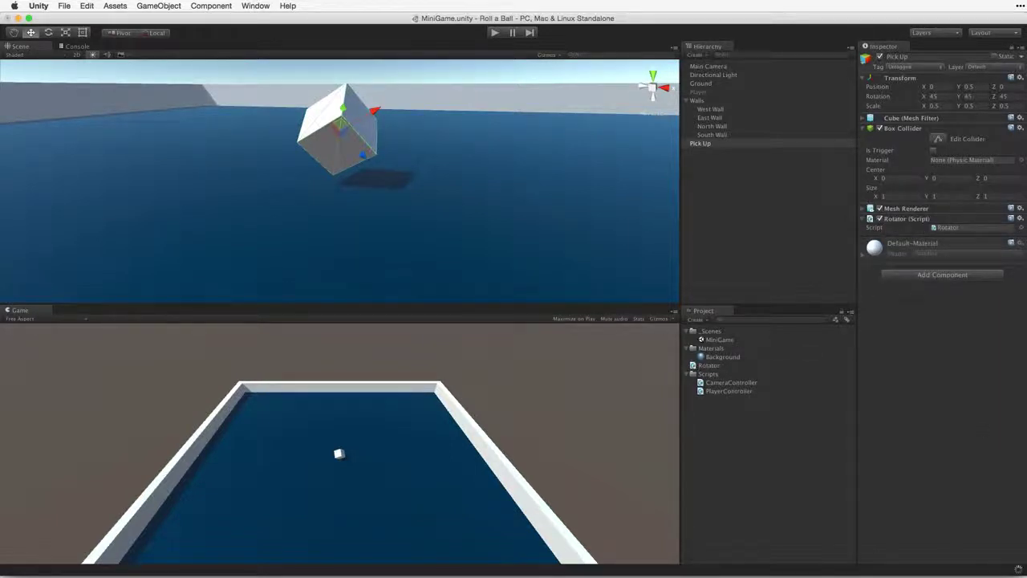
left_click_drag(710, 366, 745, 392)
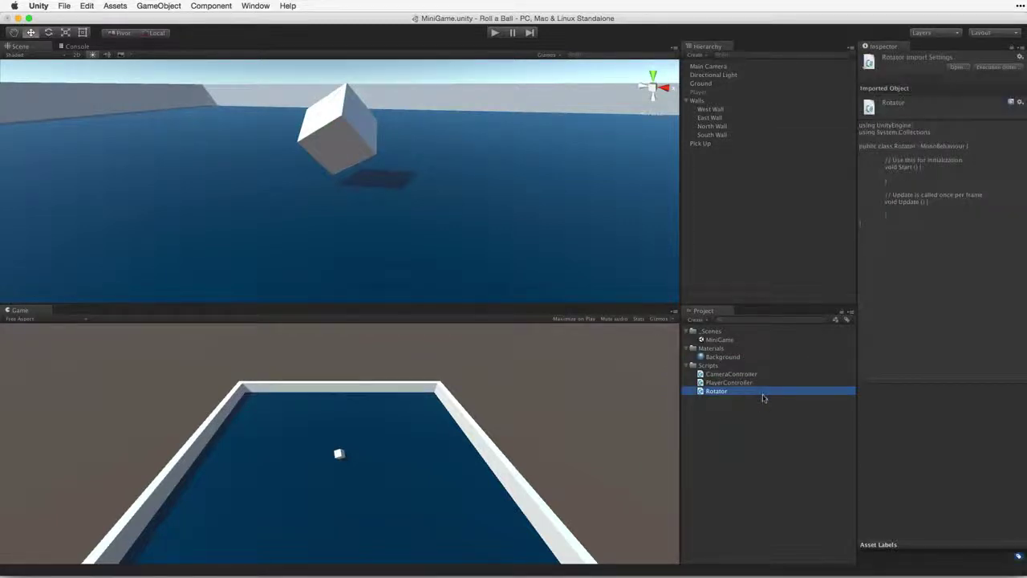
In the Rotator script, delete the Start function with its comment and put Update's opening brace on its own line
left_click(960, 69)
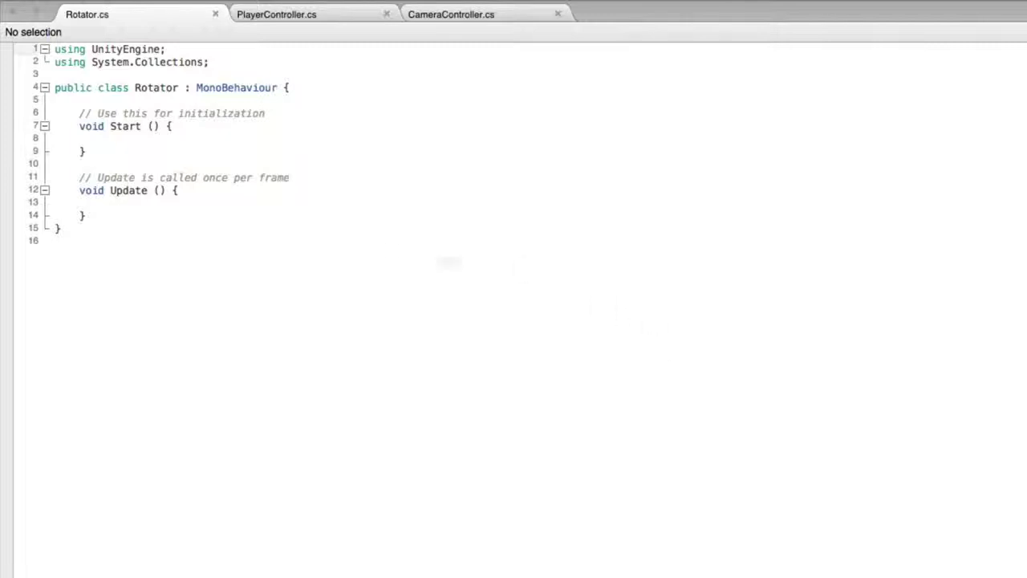
left_click_drag(118, 149, 348, 82)
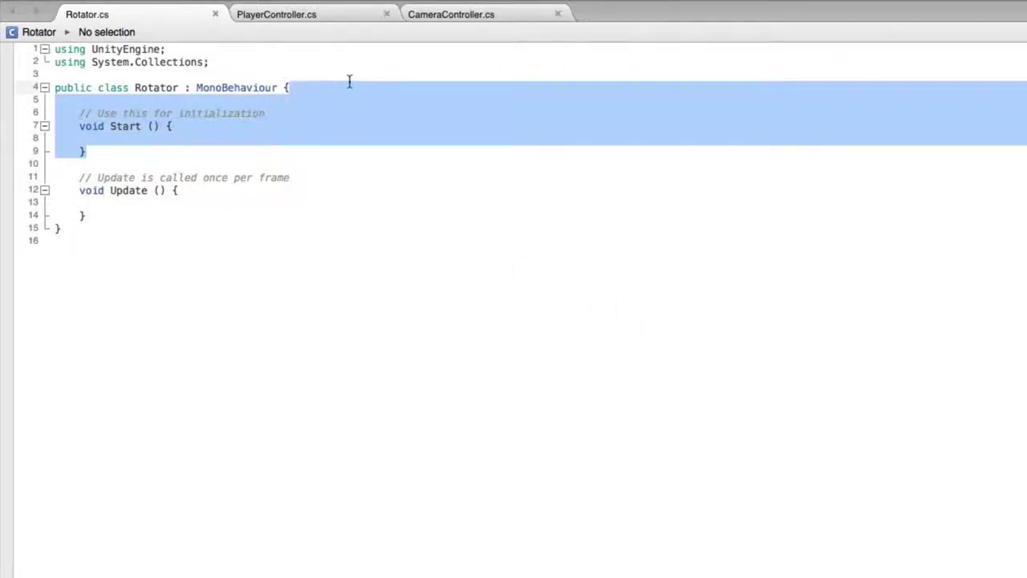
key("BackSpace")
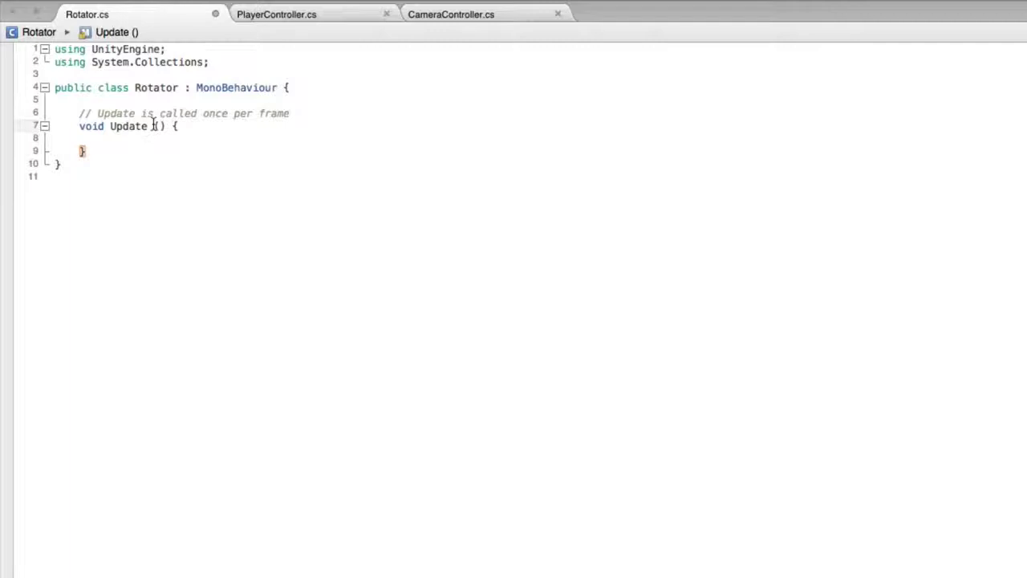
key("Return")
Start a statement in the body of the Update function with transform
left_click(105, 151)
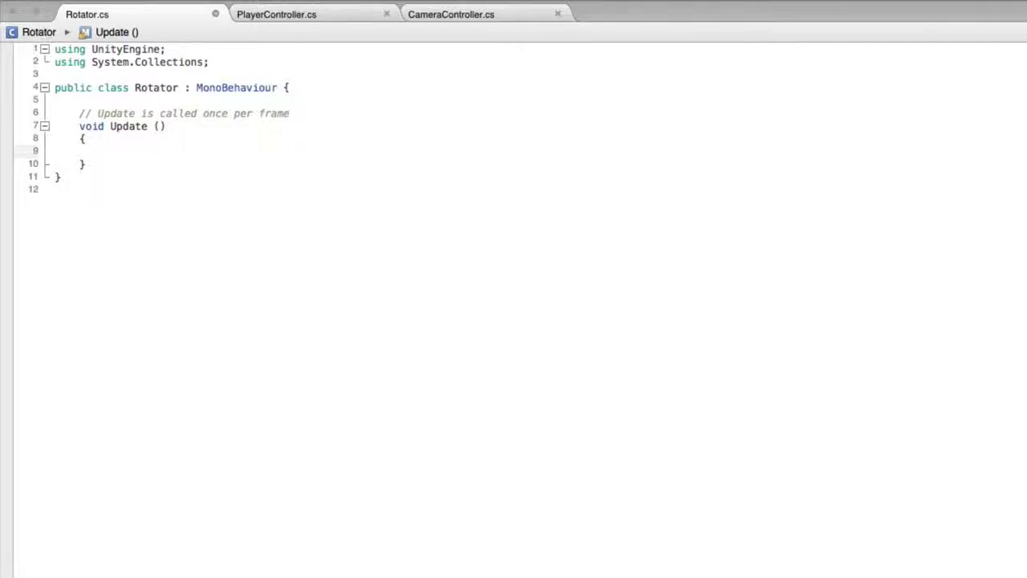
type("tran")
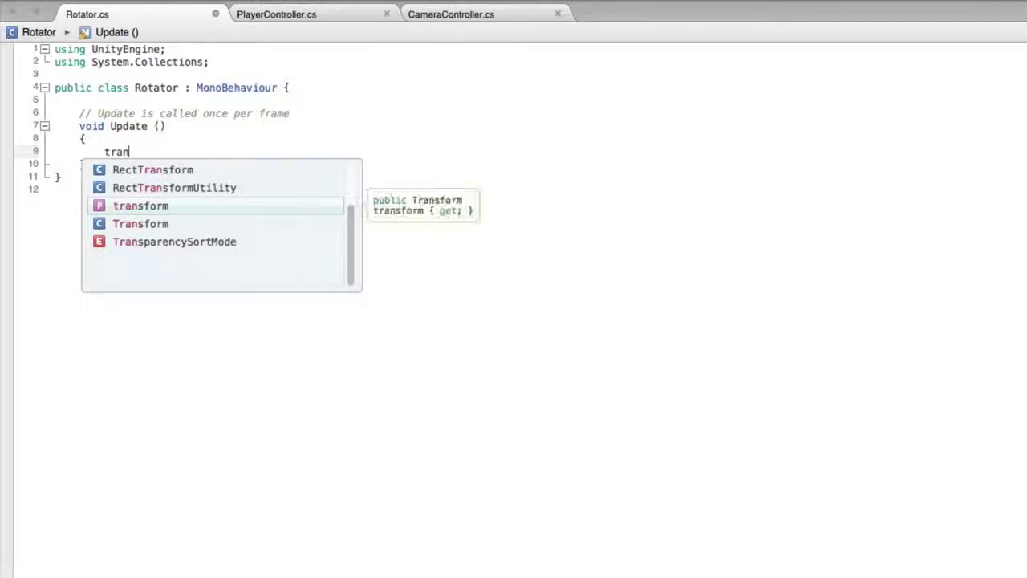
key("Return")
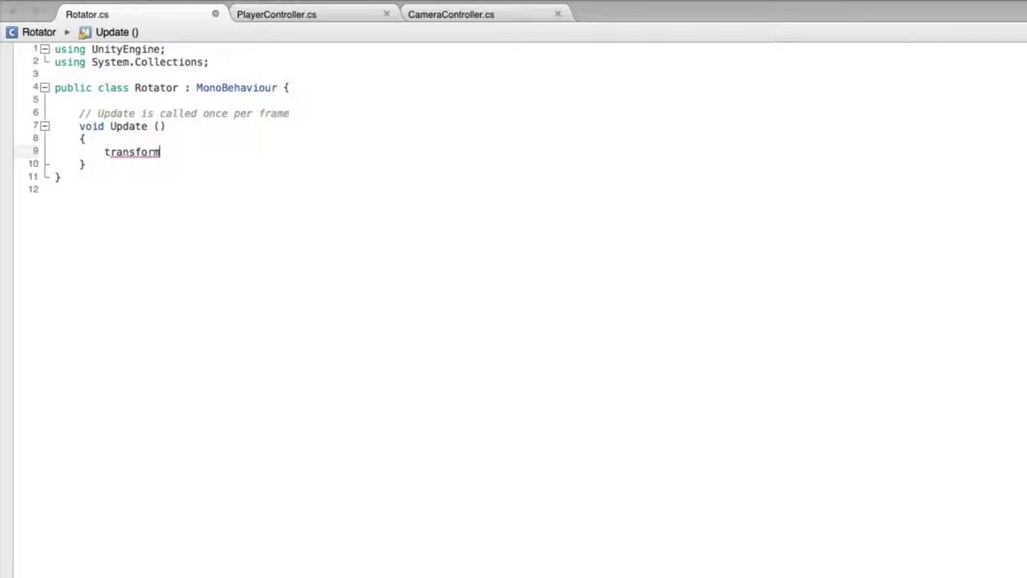
Look up the word transform from the Rotator script in the Unity Scripting API documentation
double_click(133, 151)
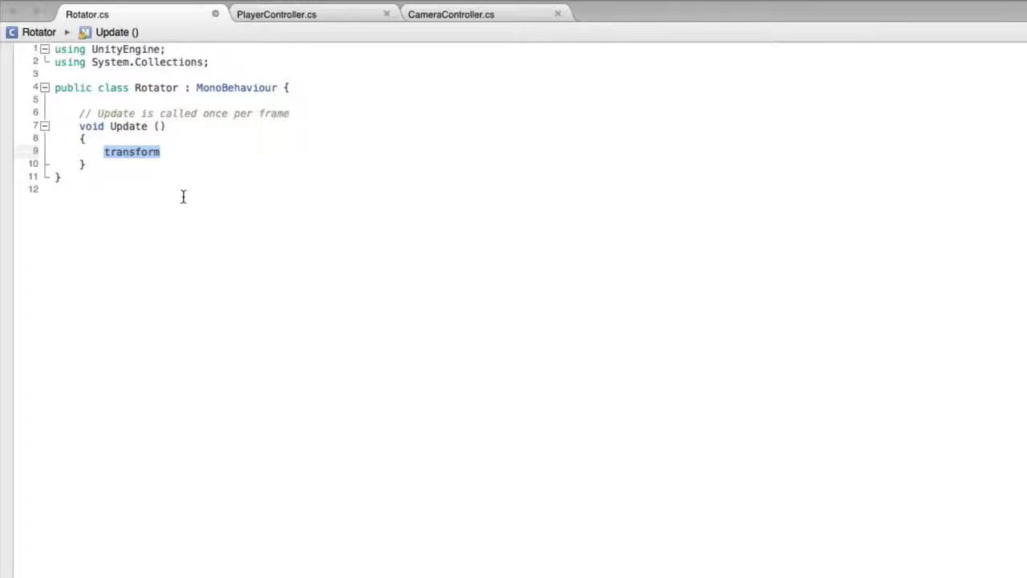
key("super+apostrophe")
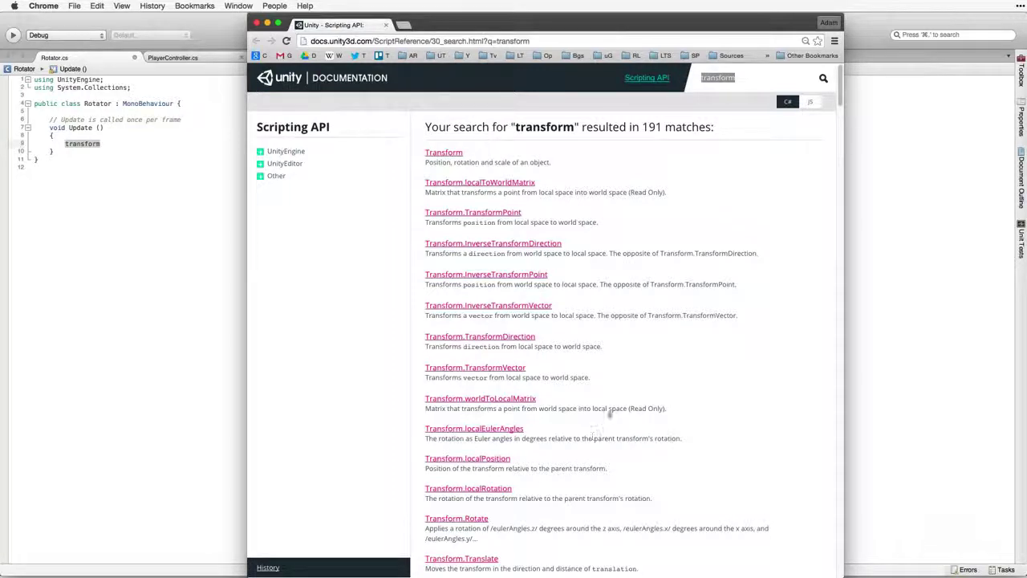
Open the Transform class reference and look up its public Rotate function in the Scripting API
left_click(453, 153)
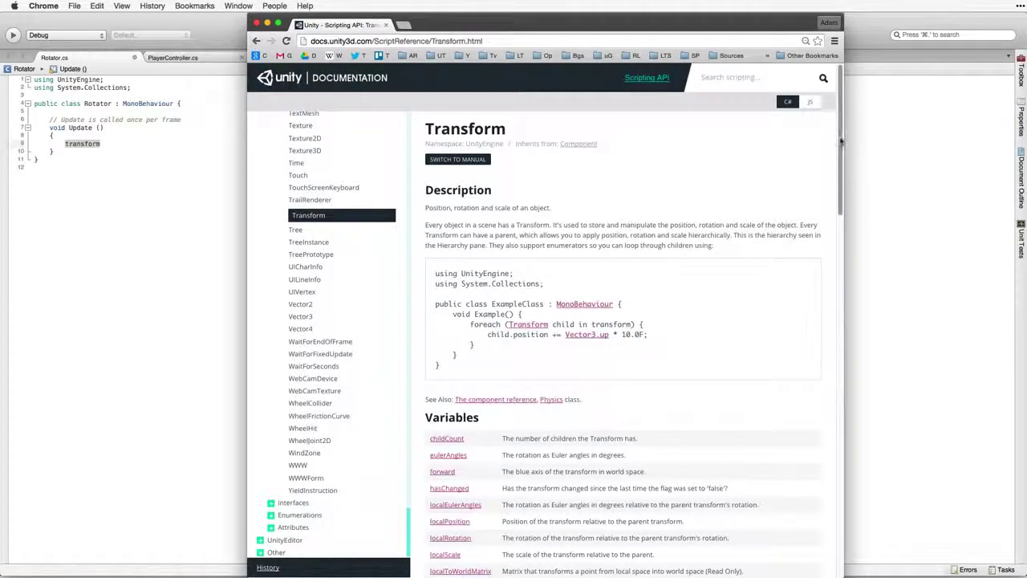
left_click_drag(841, 141, 858, 316)
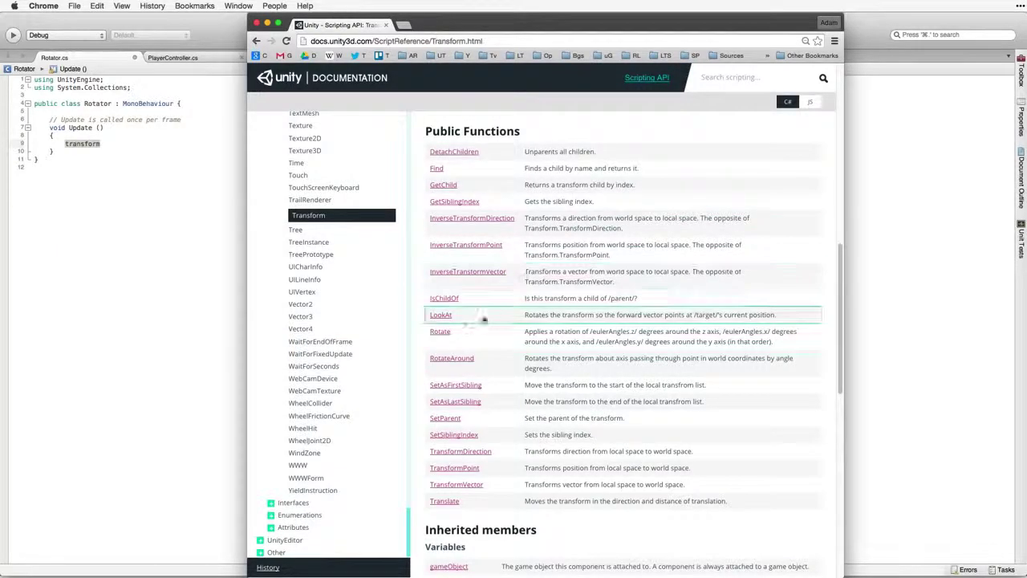
left_click(441, 333)
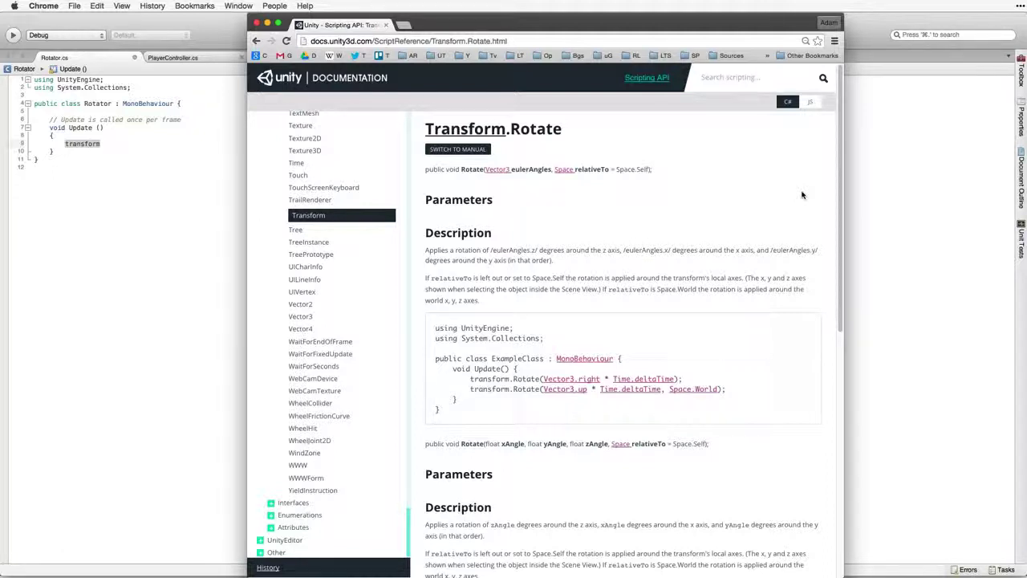
Complete the Rotator script's Update statement as transform.Rotate (new Vector3 (15, 30, 45) * Time.deltaTime); and save the script
left_click(144, 172)
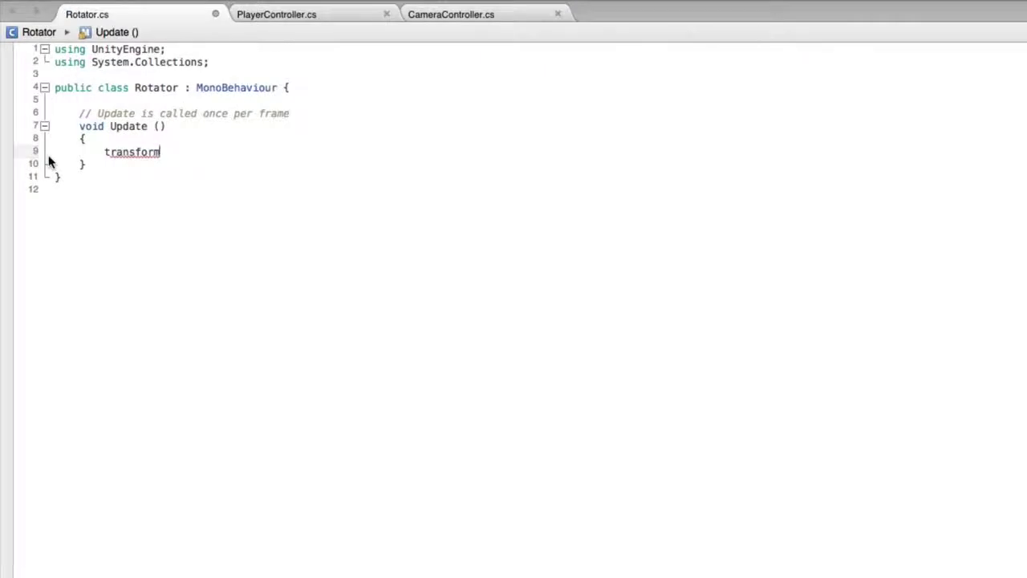
type(".")
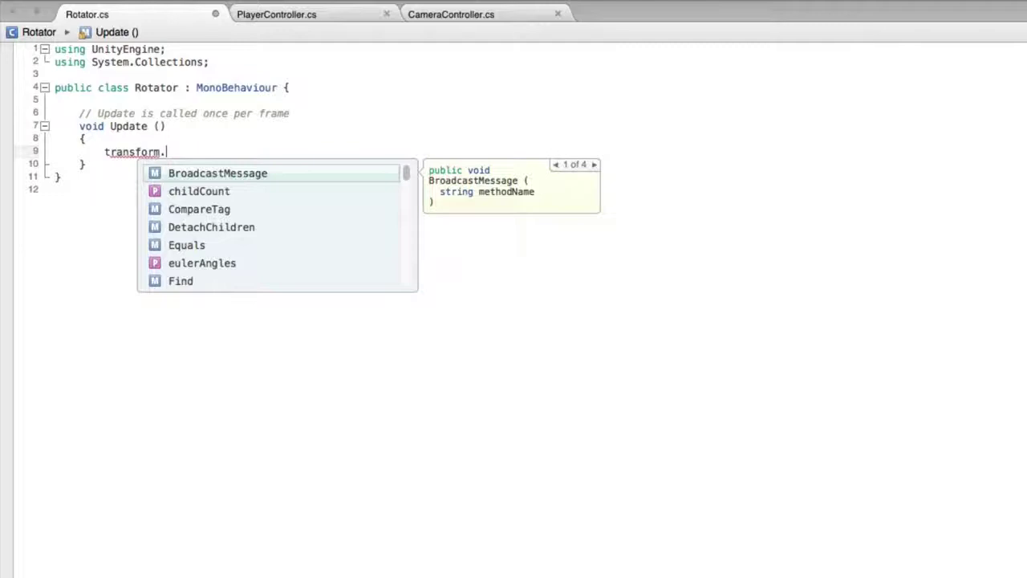
type("Ro")
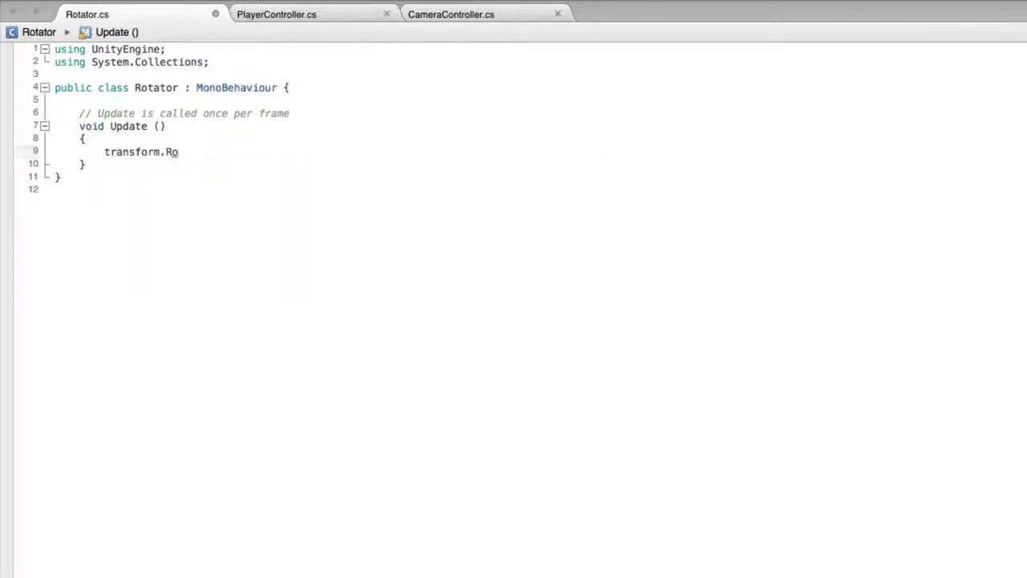
type("tate (new")
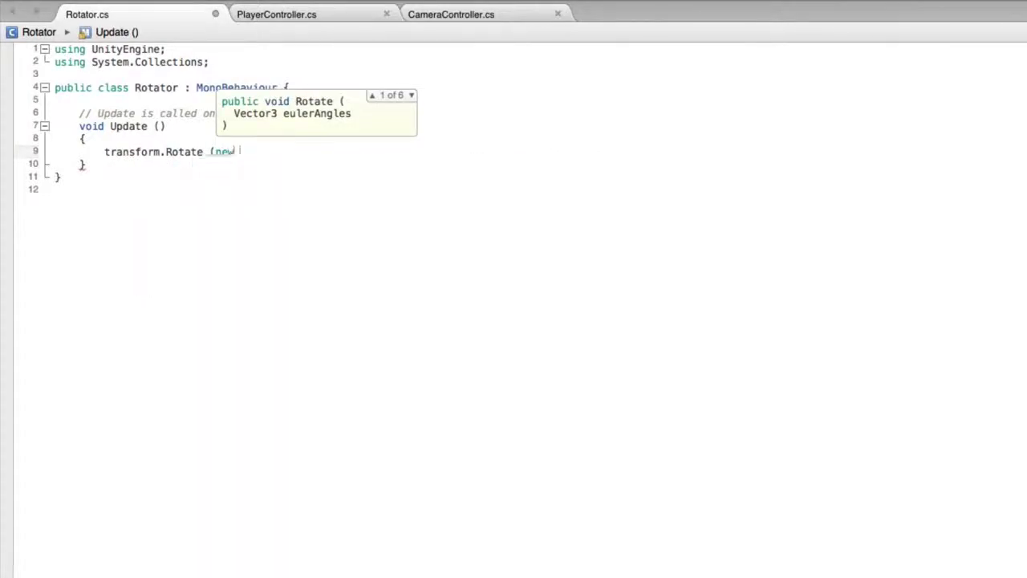
type(" Vector3 (15, 30, 45)")
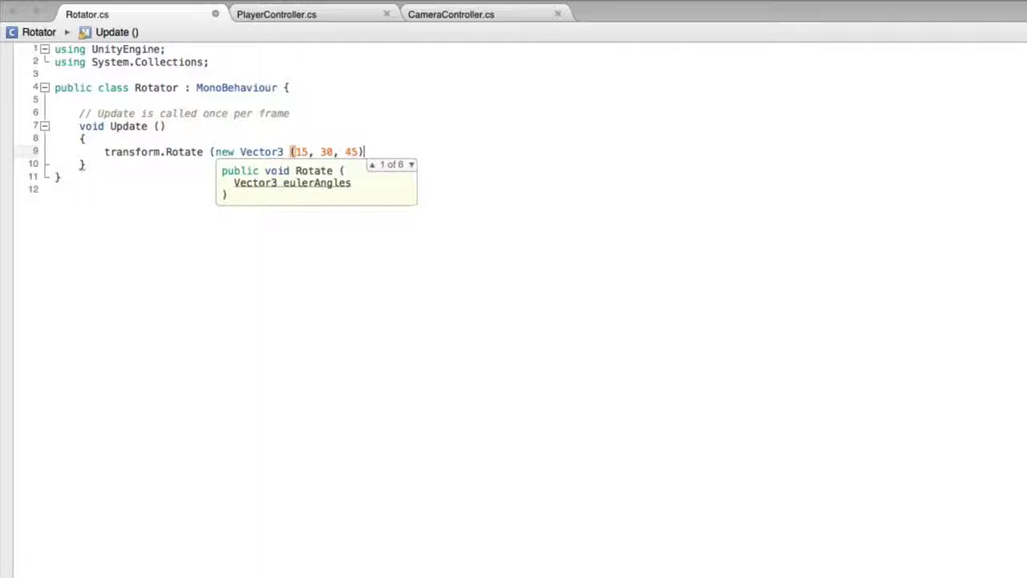
type("* Time.deltaTime);")
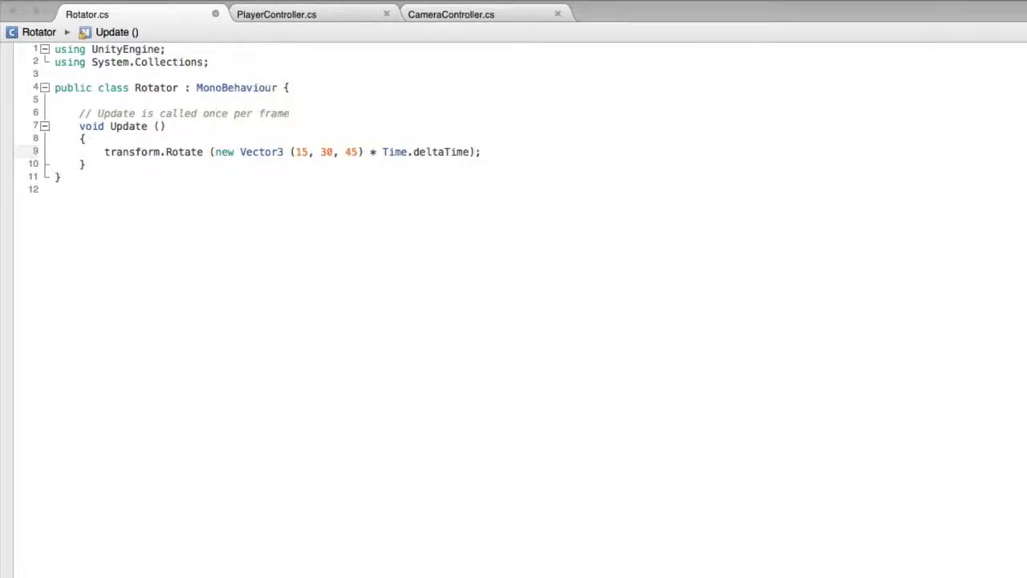
key("super+s")
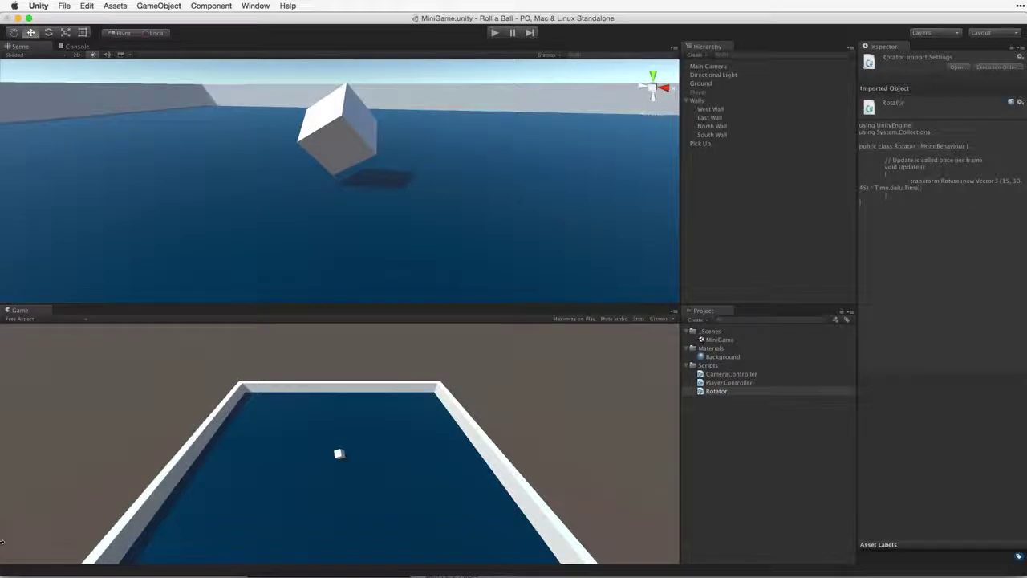
Switch to Unity and run the scene in Play mode to check the Pick Up cube's rotation, ending Play mode after the test
key("super+p")
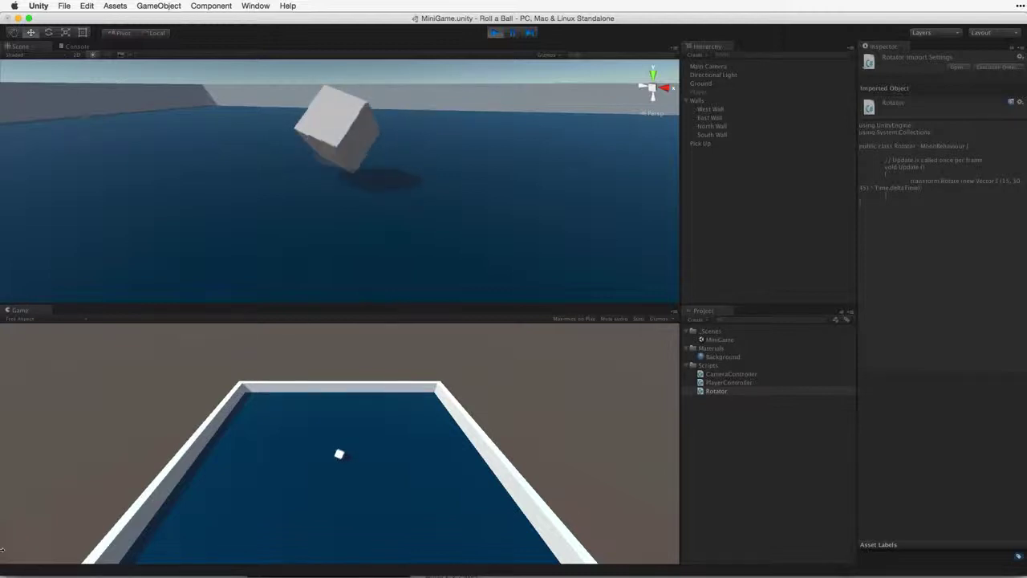
key("super+p")
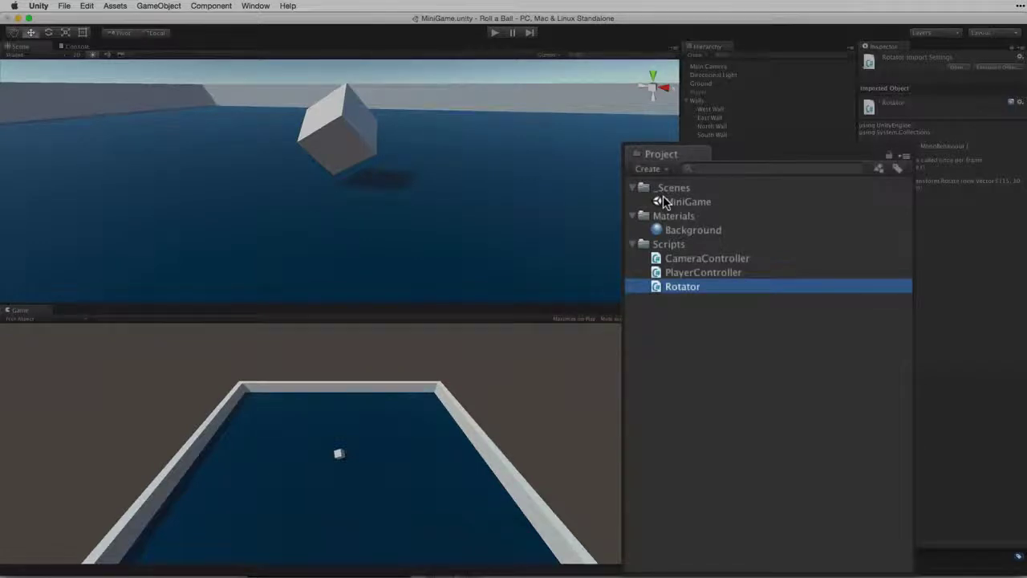
Create a root-level project folder named Prefabs and make a prefab of the Pick Up object inside it
left_click(700, 371)
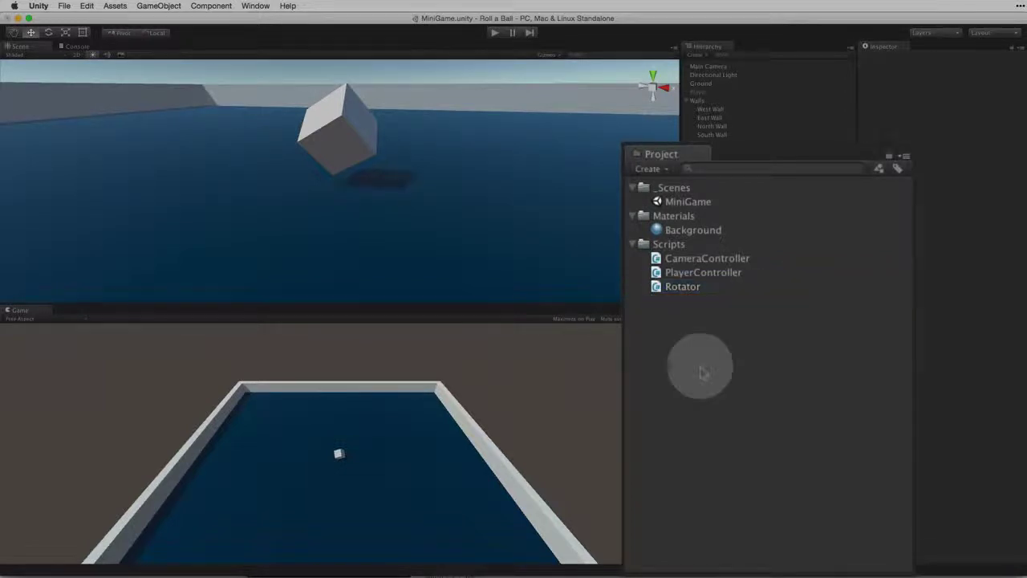
left_click(653, 171)
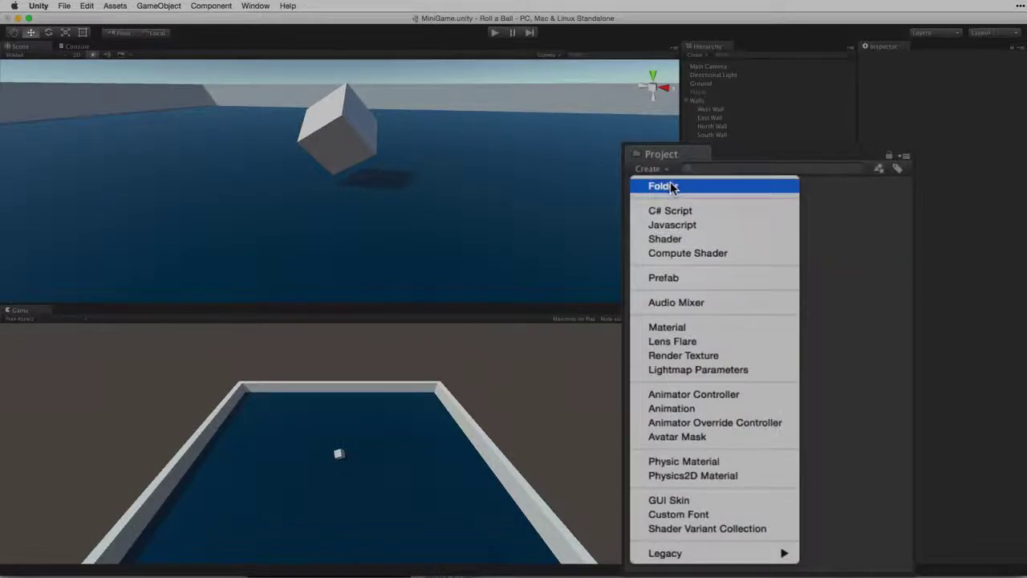
left_click(663, 186)
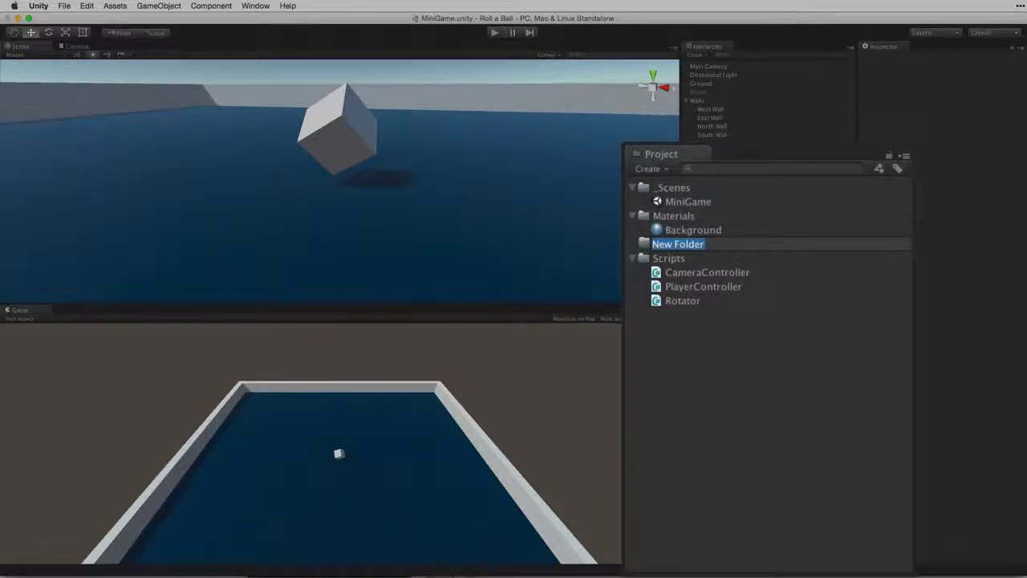
type("Prefabs")
key("Return")
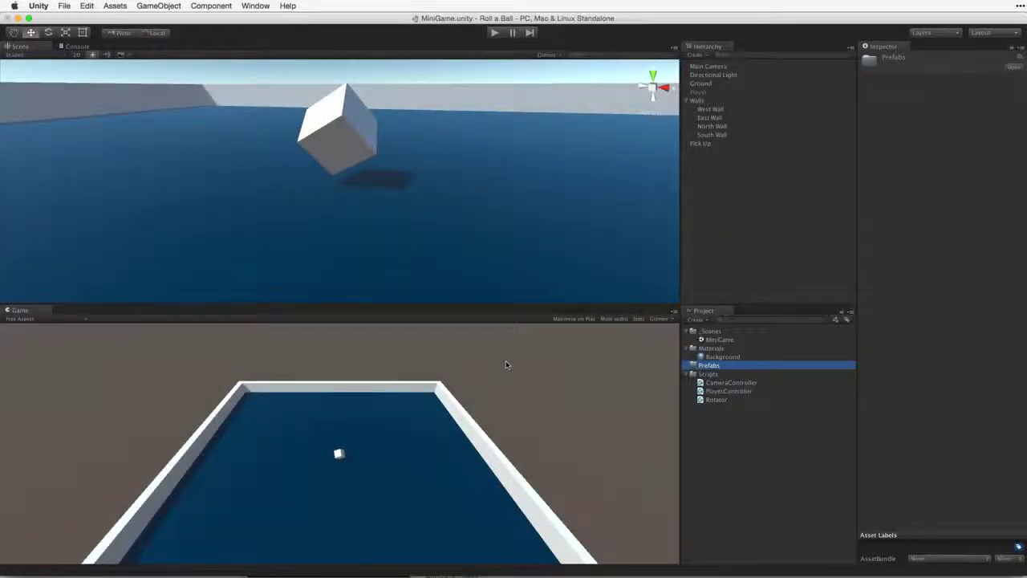
left_click_drag(707, 145, 717, 368)
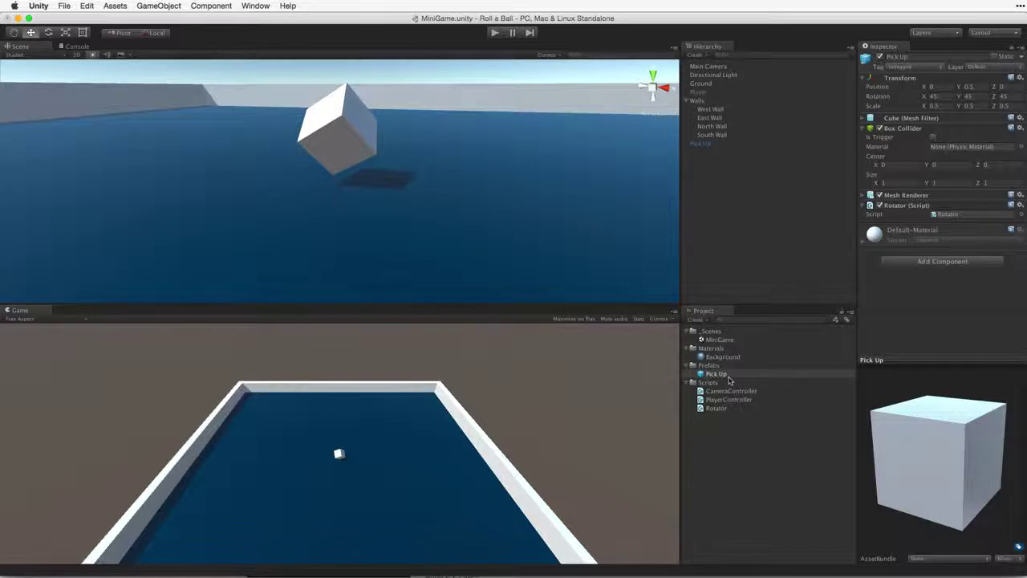
left_click(733, 375)
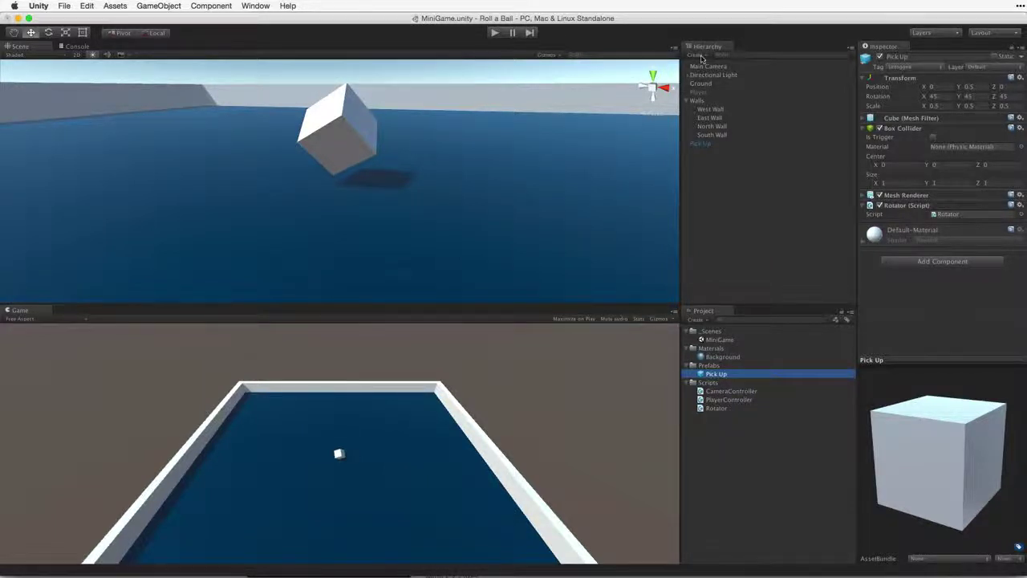
Create an empty game object named Pick Ups in the scene and reset its transform to the origin
left_click(701, 55)
left_click(714, 65)
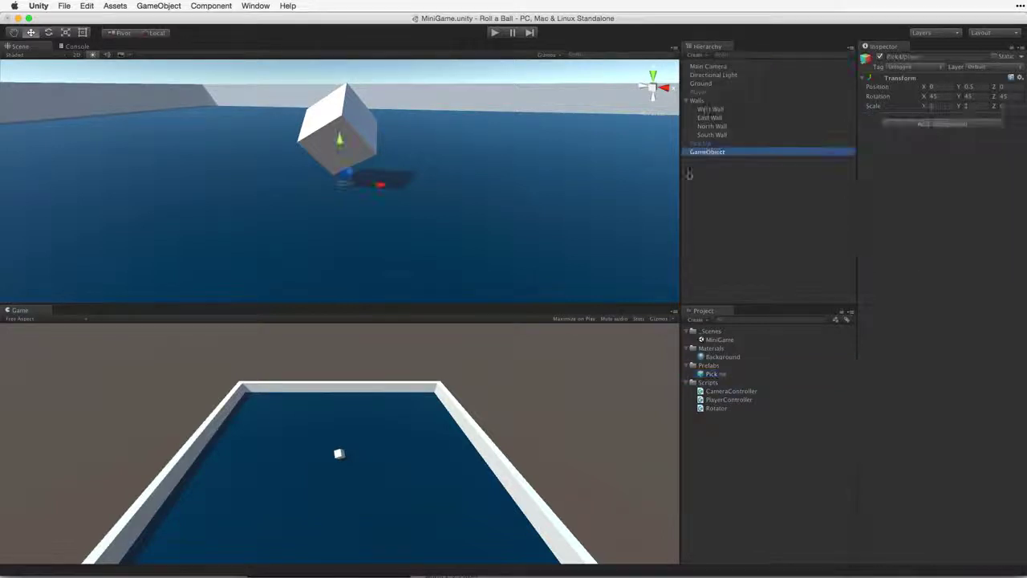
type("Pick Ups")
key("Return")
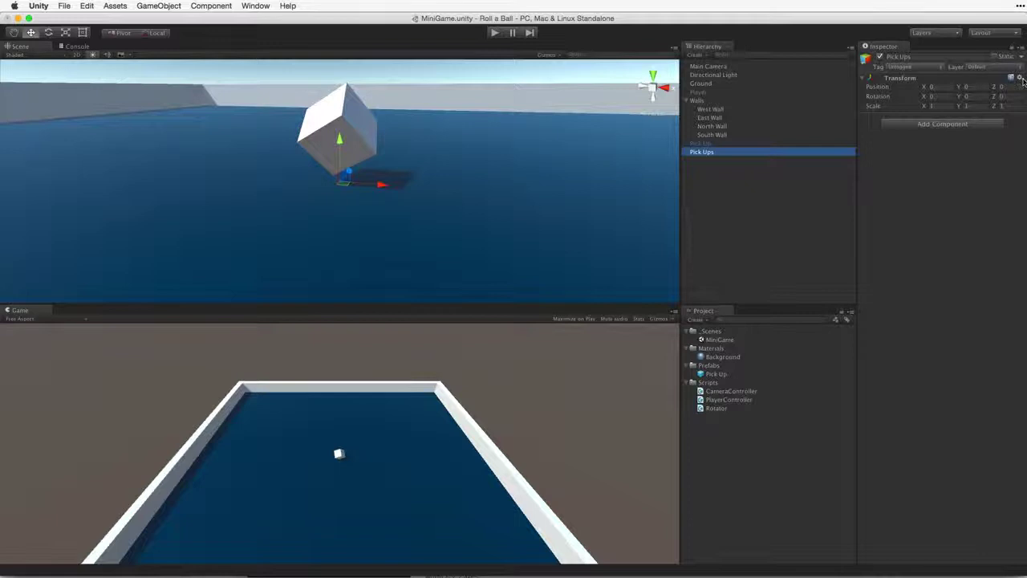
left_click(1020, 78)
left_click(947, 89)
Make the Pick Up object a child of the Pick Ups object
left_click_drag(700, 144, 710, 152)
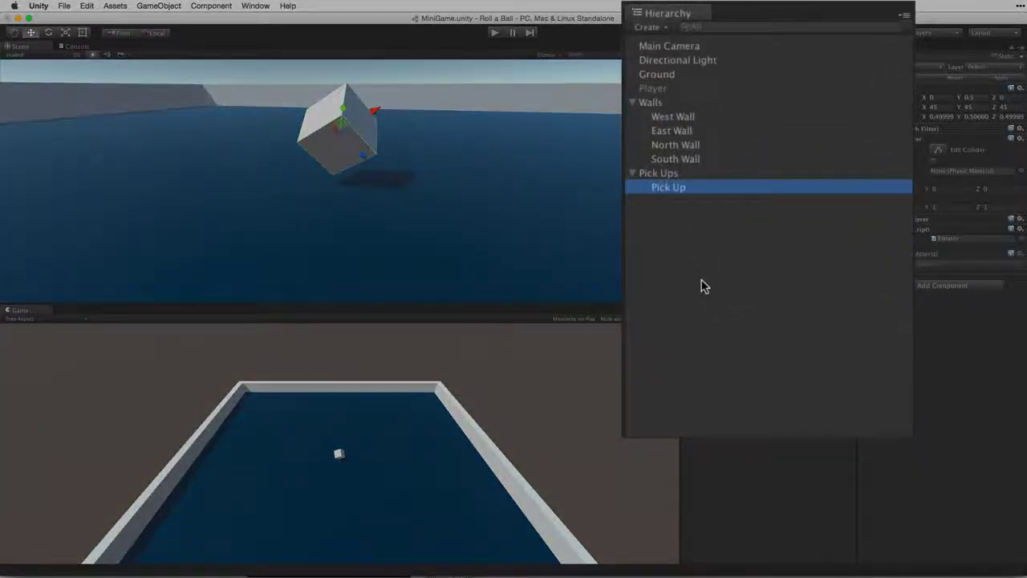
key("Return")
key("Return")
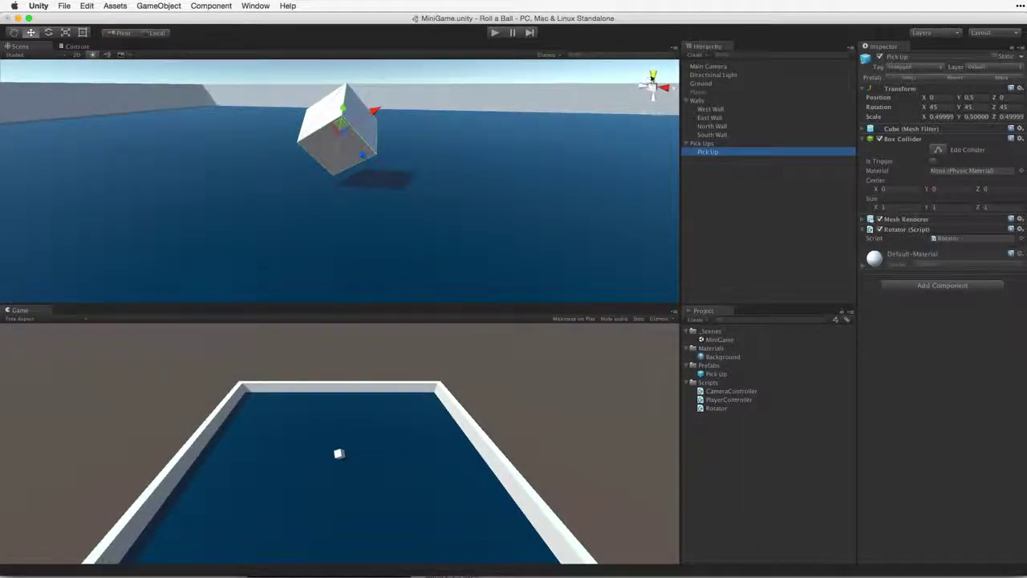
Show the whole play field from the top in the Scene view and try moving the Pick Up along its local axes
left_click(653, 74)
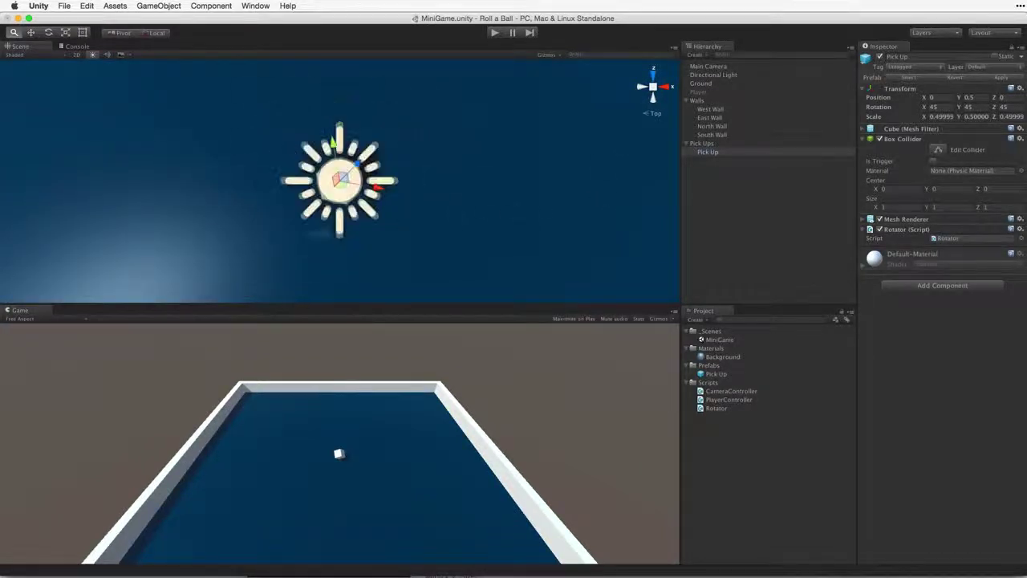
scroll(340, 176, "down", 10)
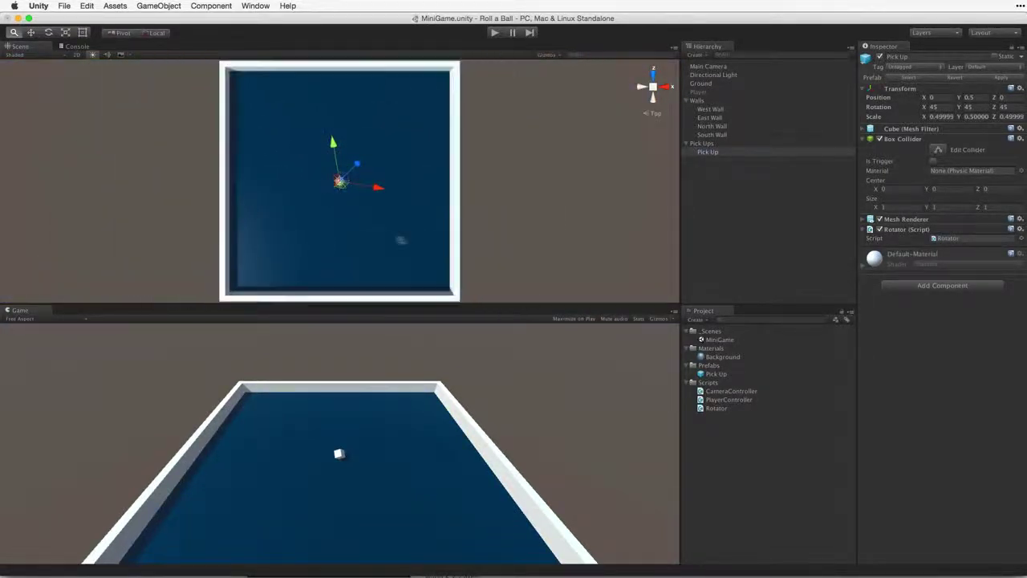
scroll(401, 239, "down", 1)
key("w")
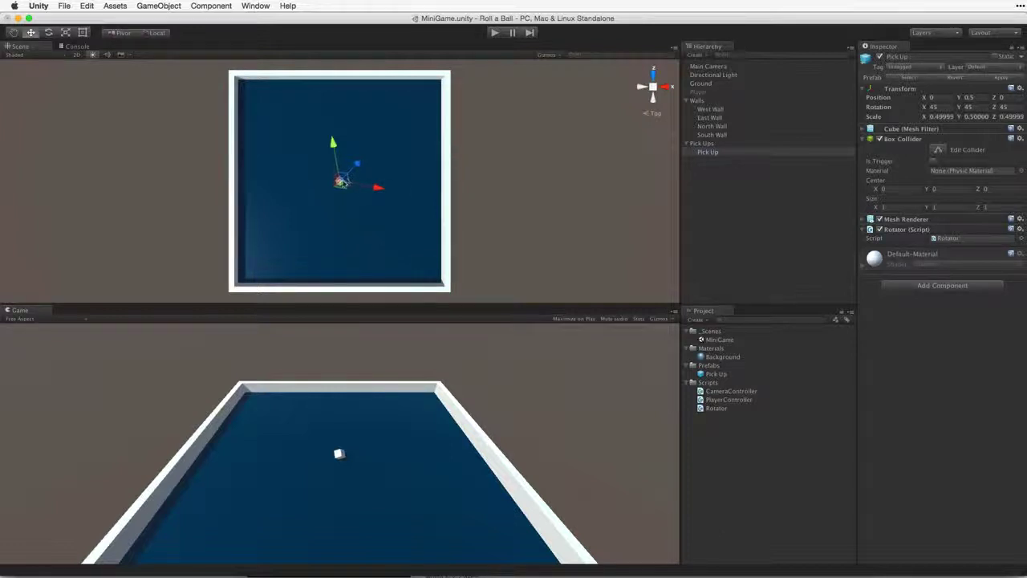
mouse_move(341, 181)
left_mouse_down()
mouse_move(374, 176)
mouse_move(264, 181)
mouse_move(390, 221)
mouse_move(379, 181)
mouse_move(303, 174)
mouse_move(356, 165)
mouse_move(385, 179)
mouse_move(343, 160)
left_mouse_up()
key("super+z")
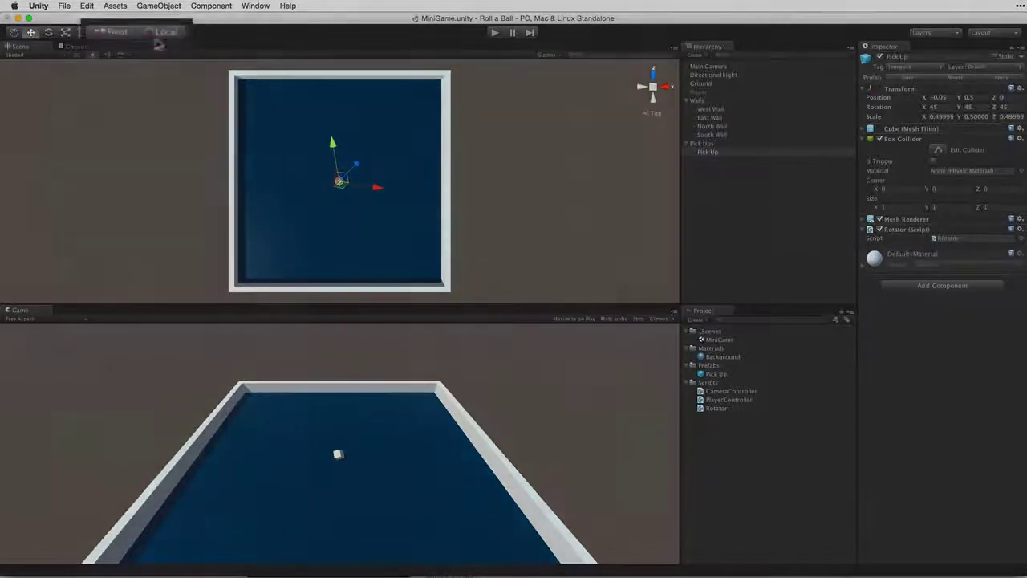
Set the transform handles to Global and move the Pick Up across the ground plane to about X 0.15, Z 5.37
left_click(157, 32)
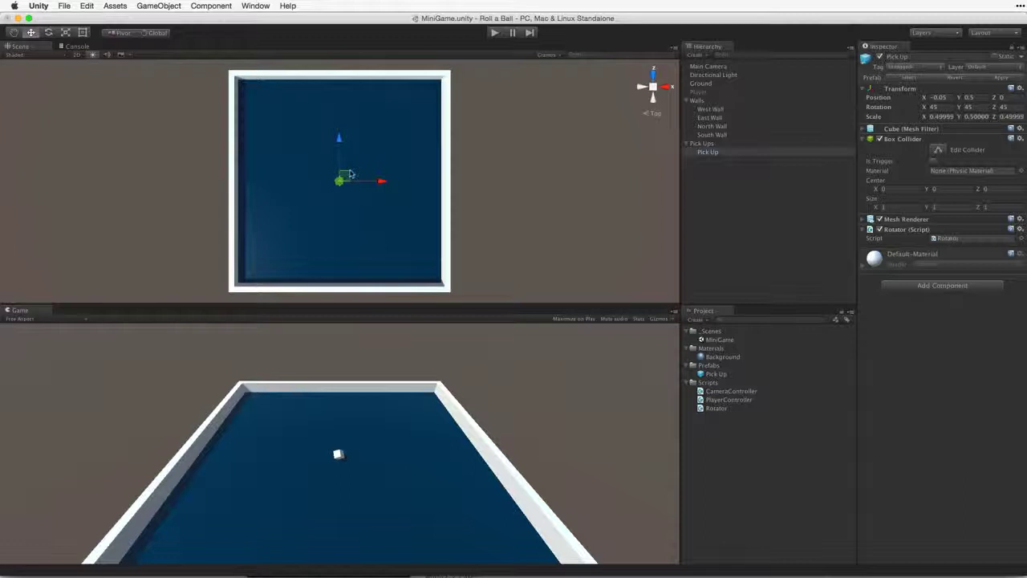
mouse_move(347, 176)
left_mouse_down()
mouse_move(425, 166)
mouse_move(304, 170)
mouse_move(380, 189)
mouse_move(306, 193)
mouse_move(391, 197)
mouse_move(342, 220)
mouse_move(397, 197)
mouse_move(354, 238)
mouse_move(363, 199)
mouse_move(412, 231)
mouse_move(357, 186)
left_mouse_up()
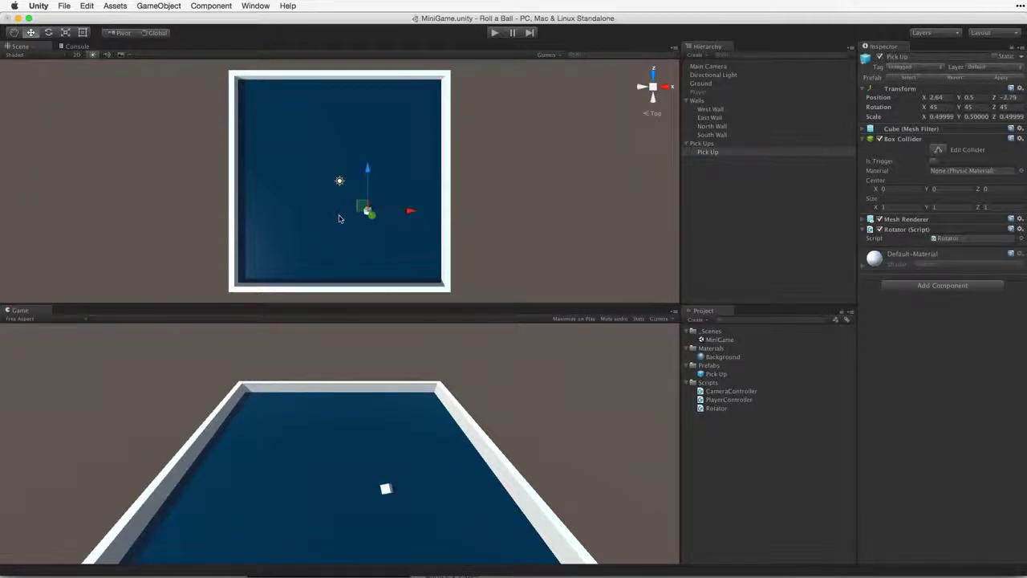
left_click_drag(339, 219, 343, 234)
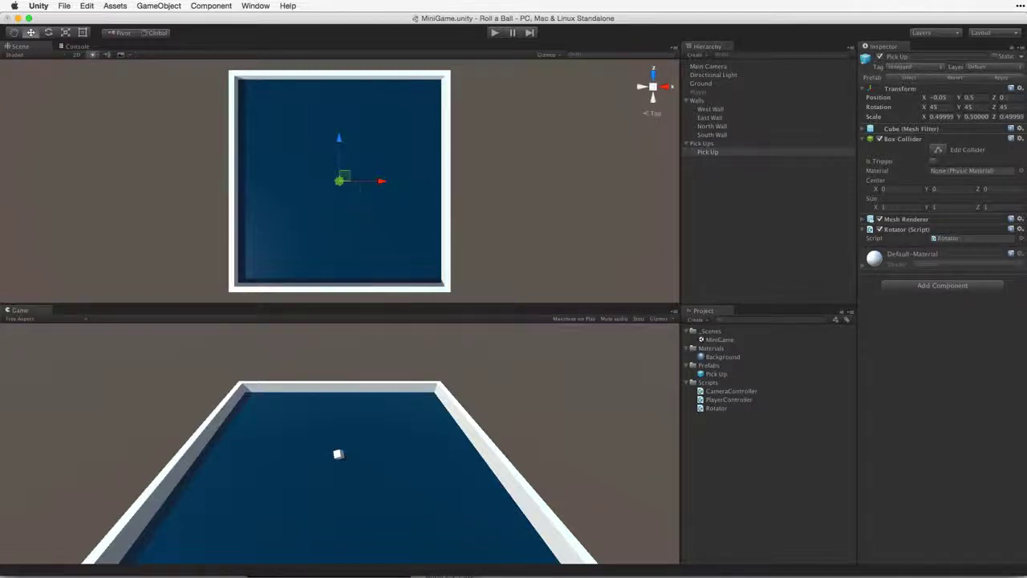
left_click_drag(340, 181, 341, 124)
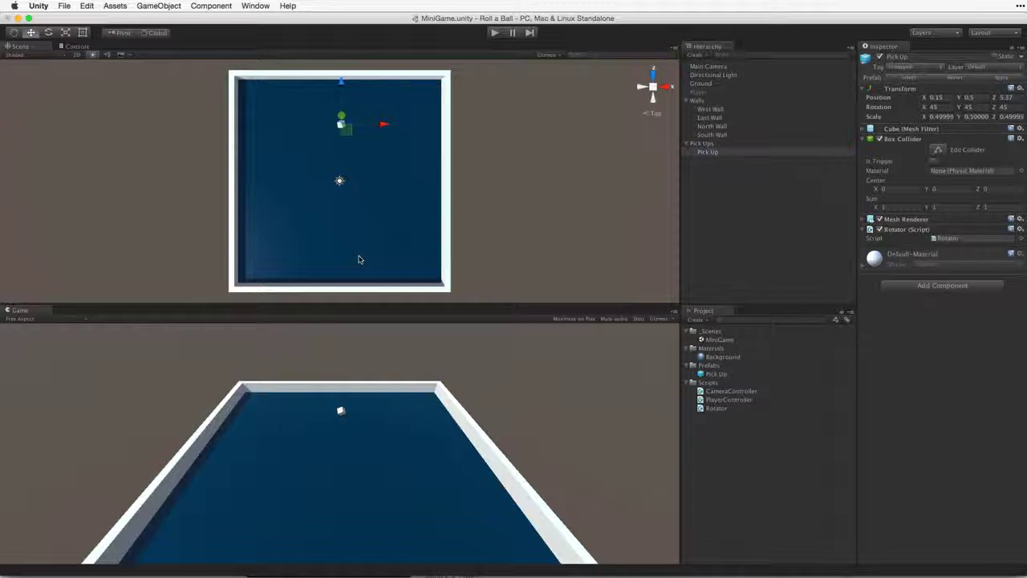
Duplicate the Pick Up and move the copy to about X 2.68, Z 4.86
left_click(86, 5)
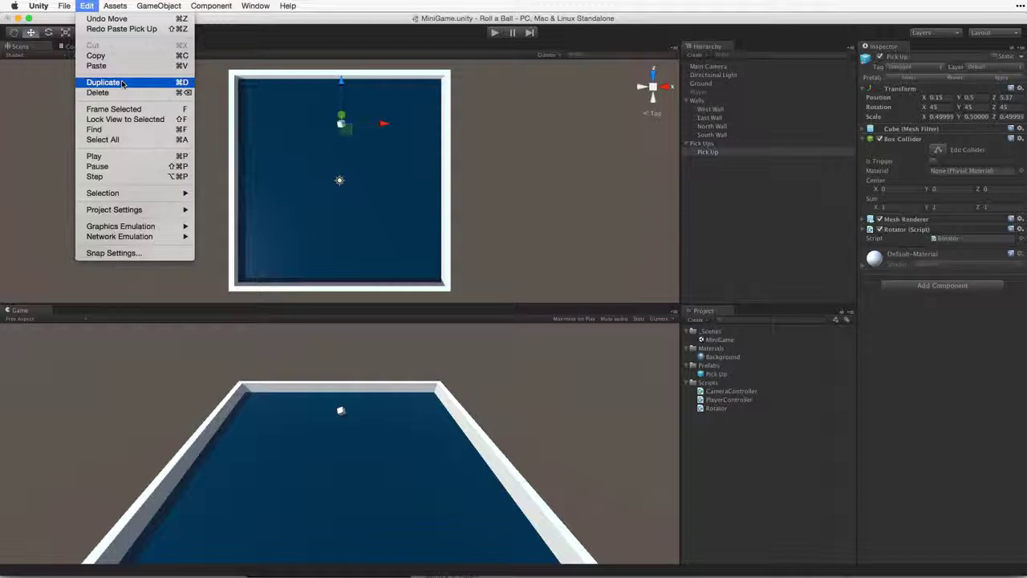
left_click(122, 82)
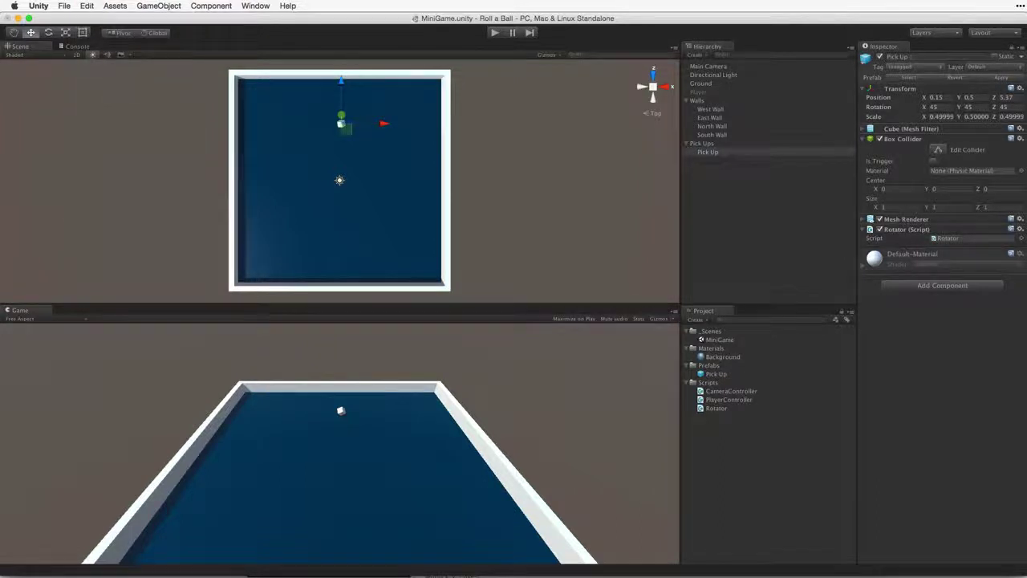
left_click_drag(347, 132, 374, 137)
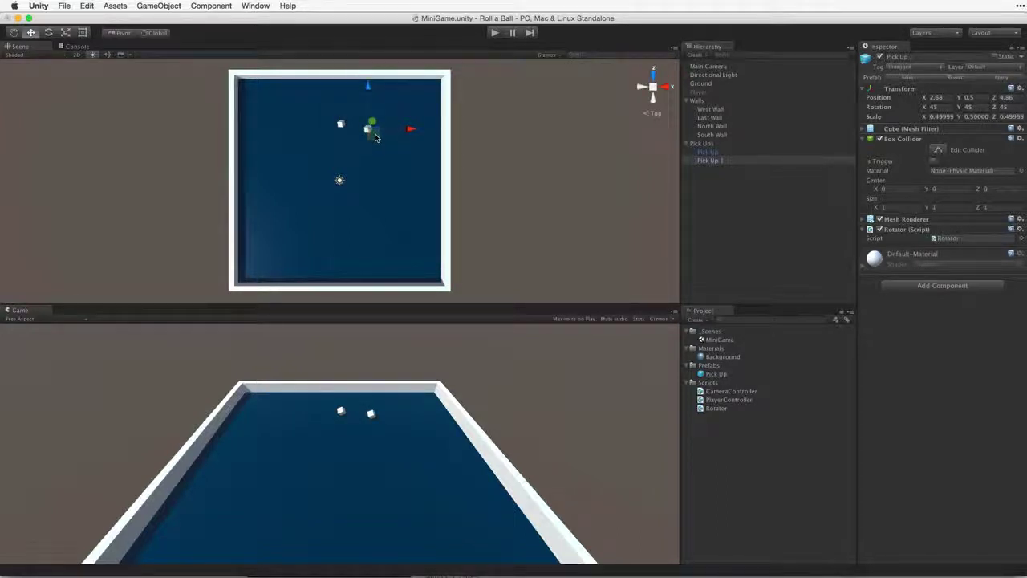
Duplicate the Pick Up ten more times and place the copies around the play field's center to complete a ring of twelve cubes
key("super+d")
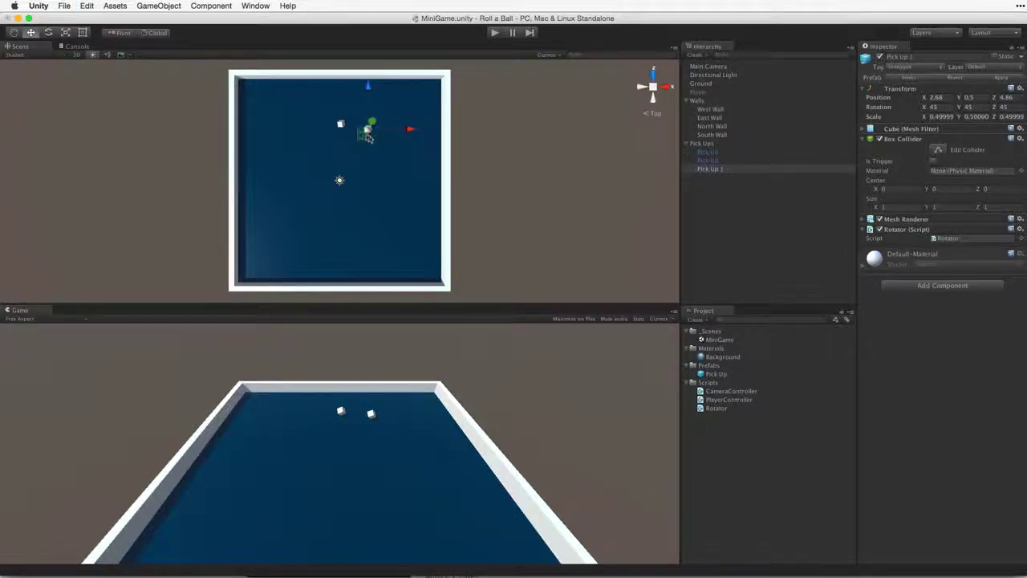
left_click_drag(374, 137, 293, 196)
key("super+d")
key("super+d")
key("super+d")
key("super+d")
key("super+d")
key("super+d")
key("super+d")
left_click_drag(292, 196, 321, 138)
key("super+d")
key("super+d")
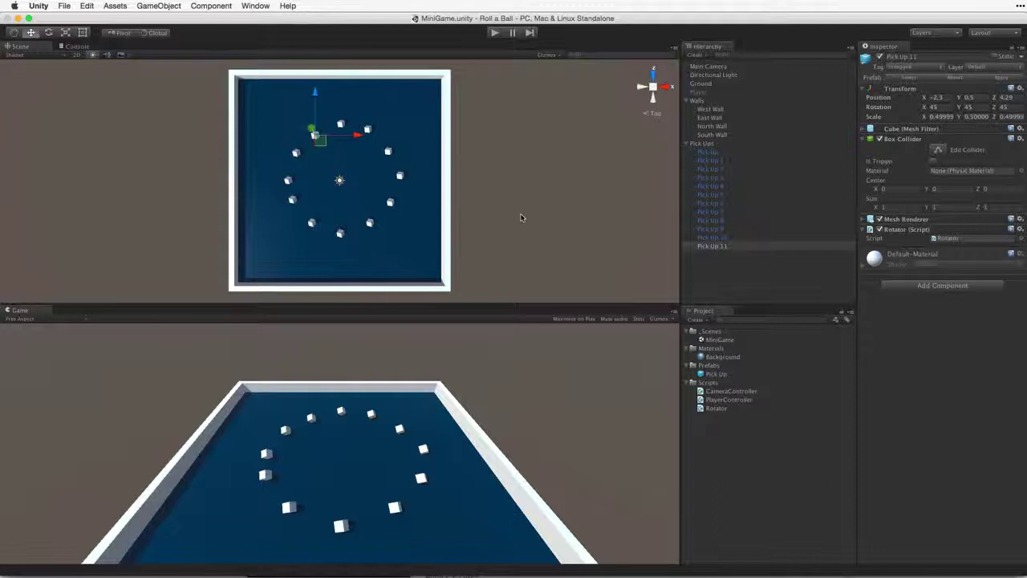
Run the game and watch the ring of rotating cubes from a low, close angle in the Scene view, then stop it
key("super+p")
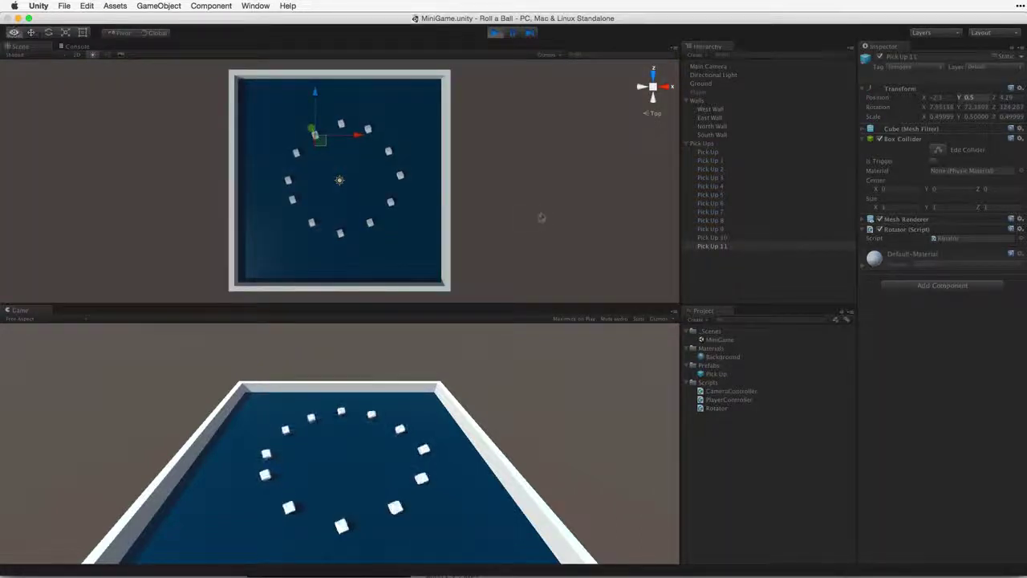
left_click_drag(542, 217, 414, 11, "alt")
scroll(418, 187, "up", 5)
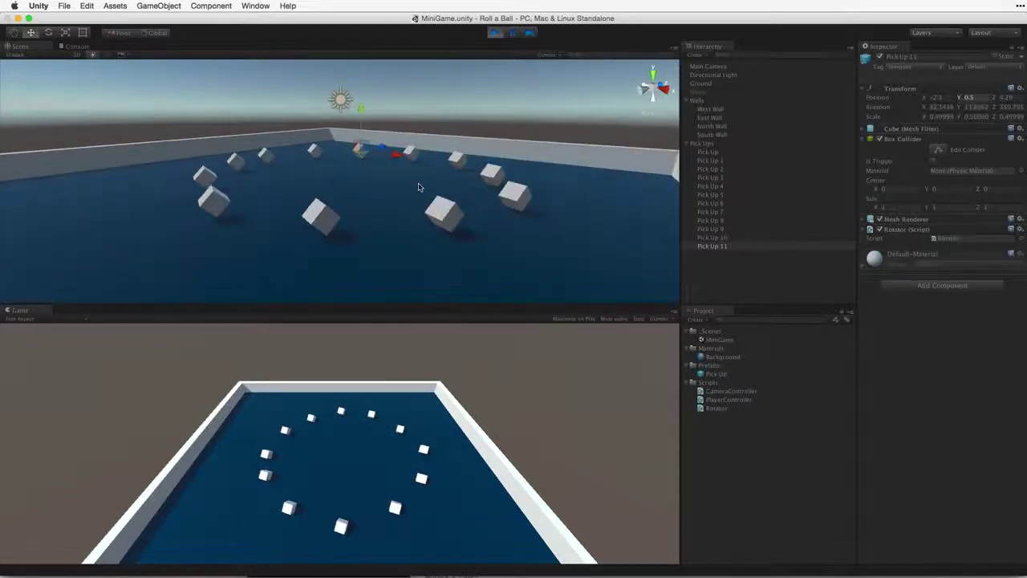
scroll(418, 187, "up", 2)
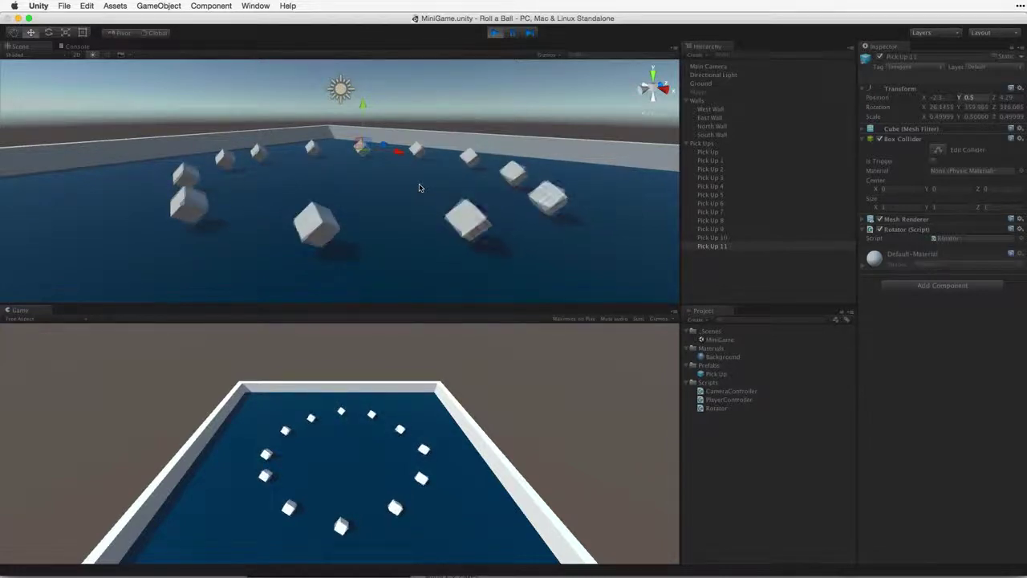
key("super+p")
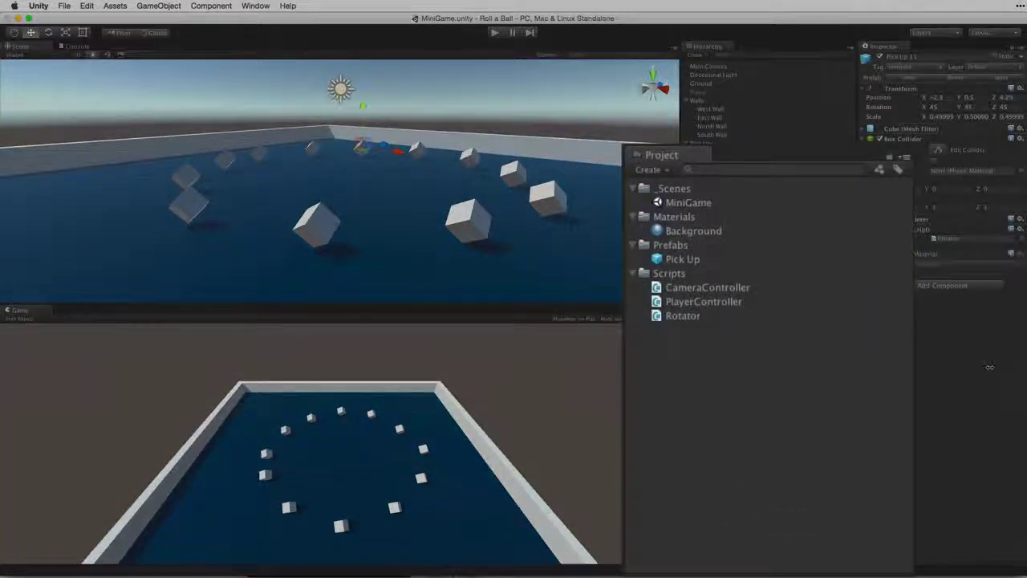
Duplicate the Background material and rename the copy Pick Up
left_click(719, 231)
key("super+d")
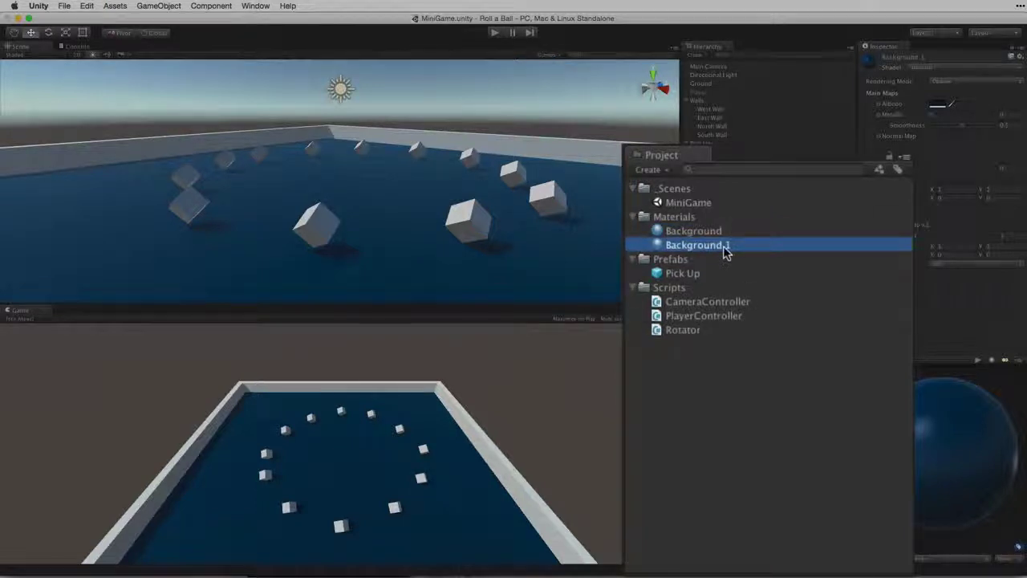
left_click(698, 245)
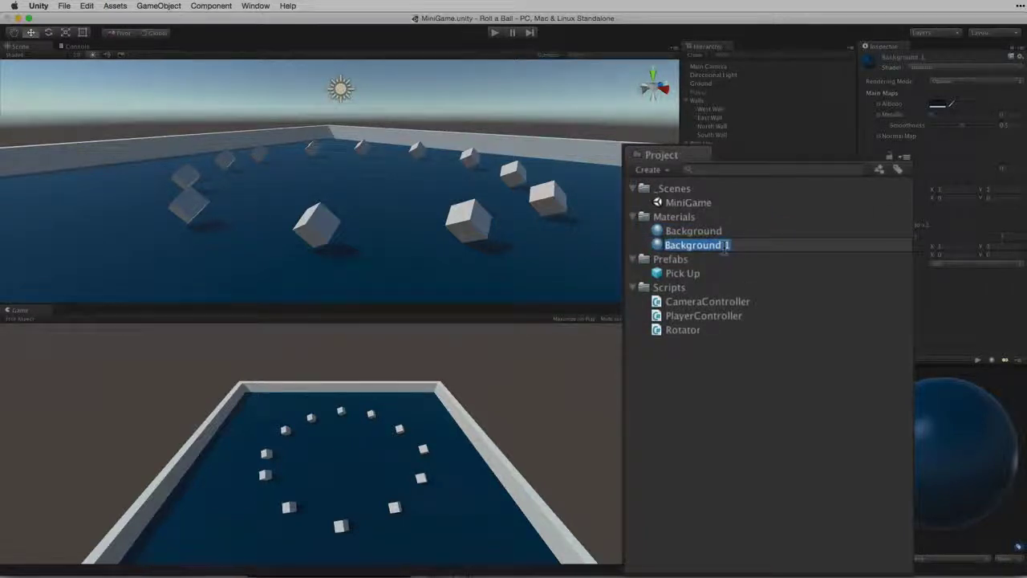
type("Pick Up")
key("Return")
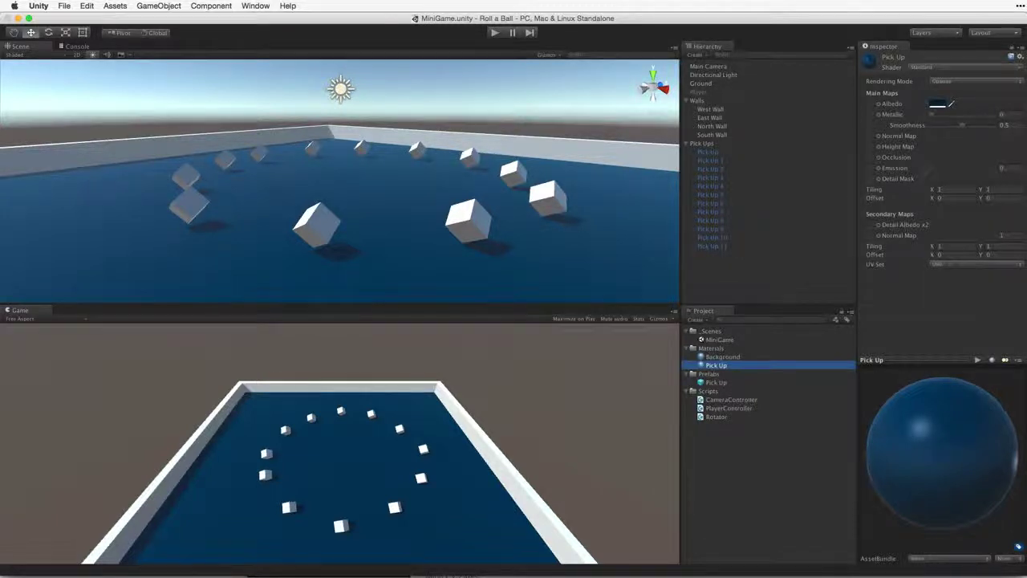
Set the Pick Up material's albedo color to yellow with R 255, G 255, B 0
left_click(939, 106)
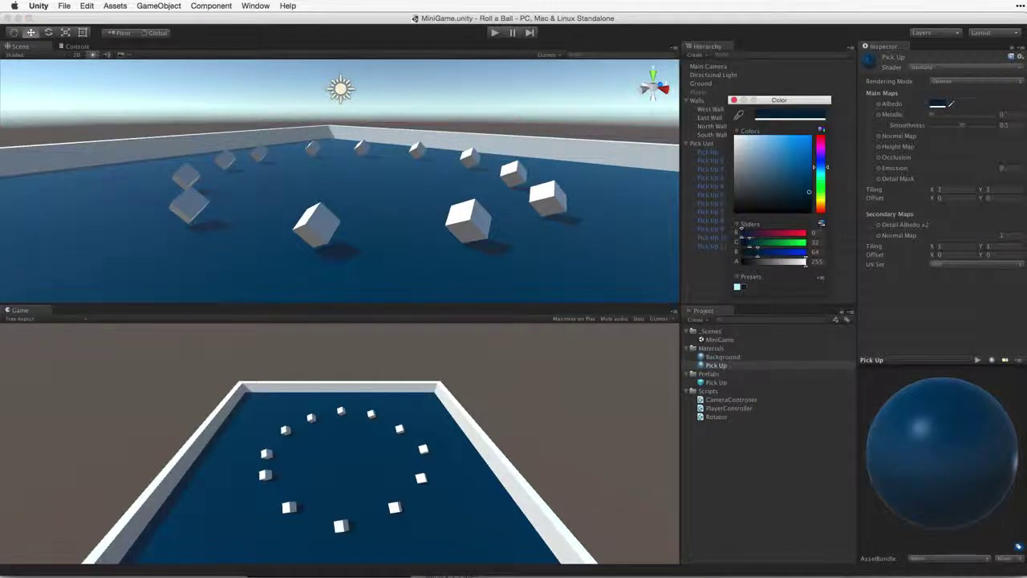
left_click_drag(741, 232, 804, 233)
left_click(805, 242)
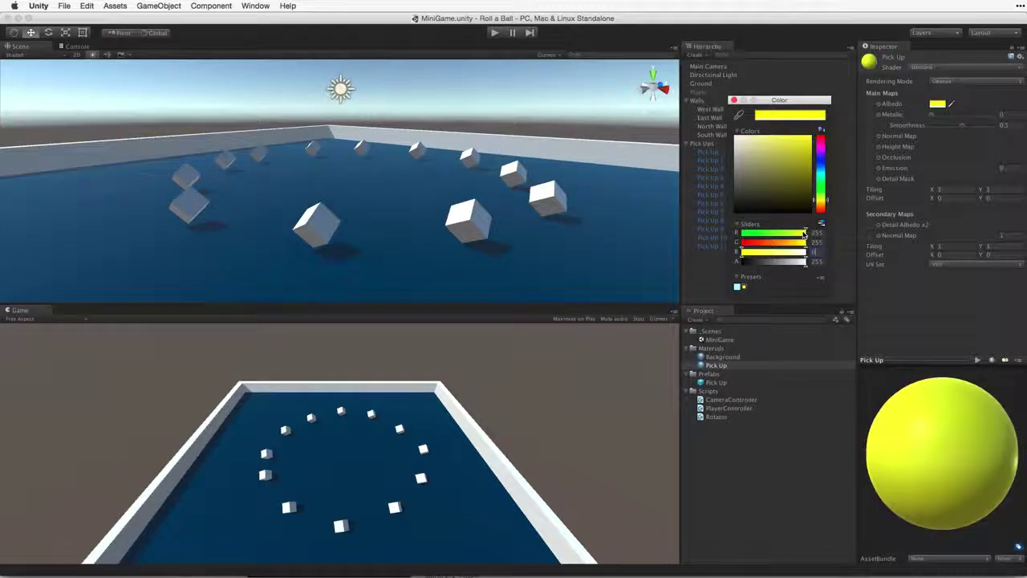
left_click(733, 100)
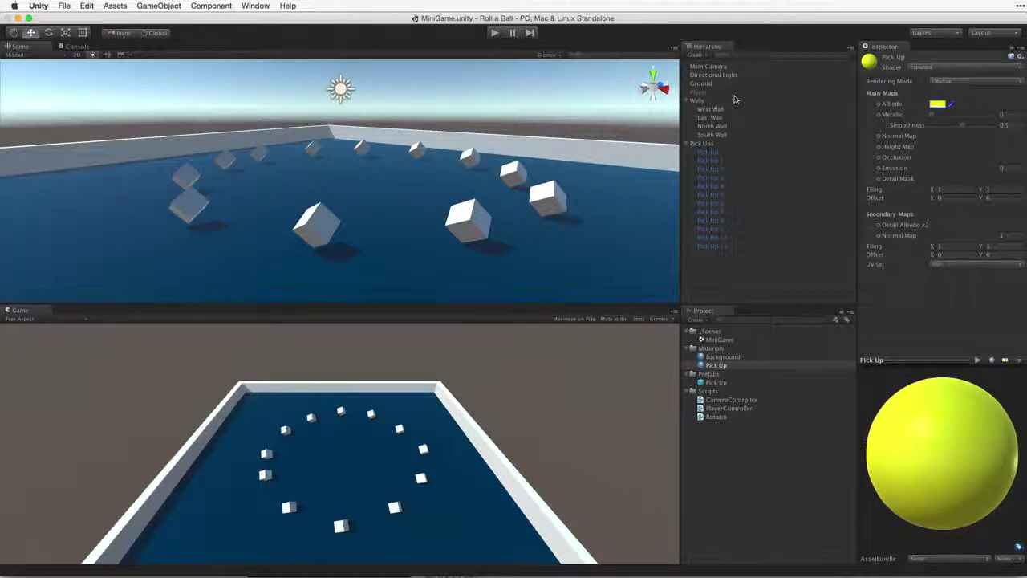
Try assigning the yellow Pick Up material to a single cube in the scene and applying that change to its prefab
left_click_drag(716, 365, 474, 218)
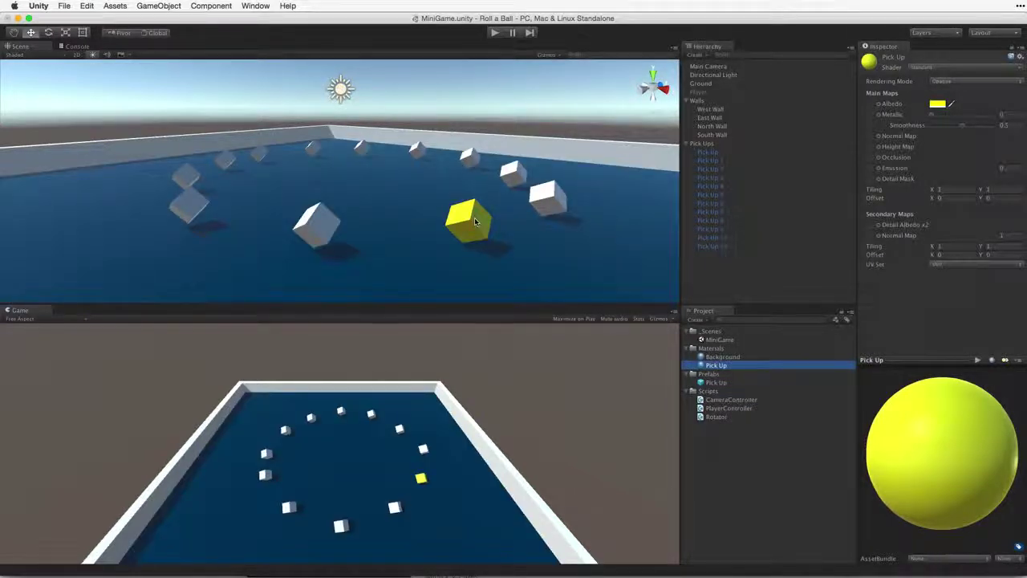
left_click(475, 218)
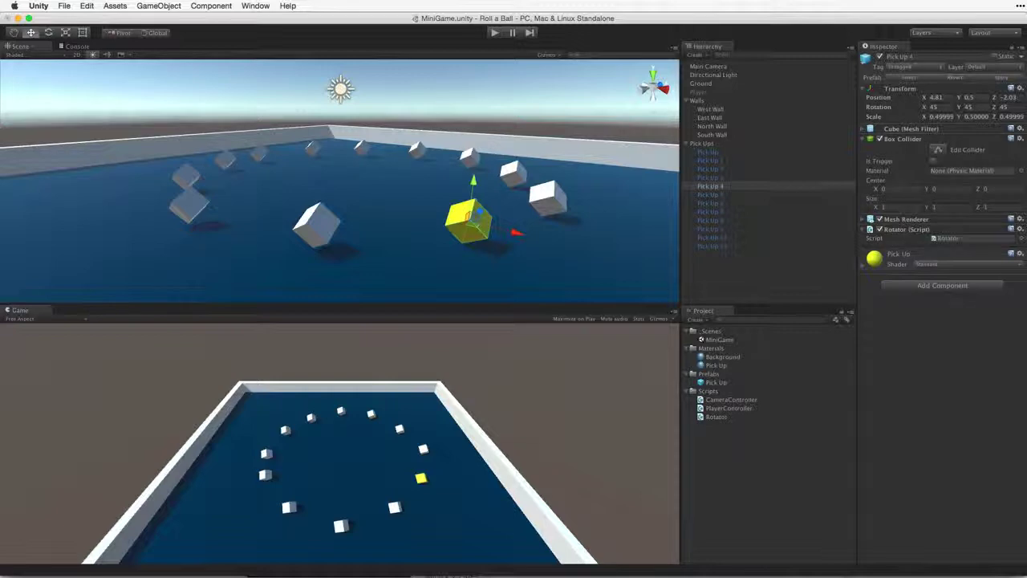
left_click(984, 79)
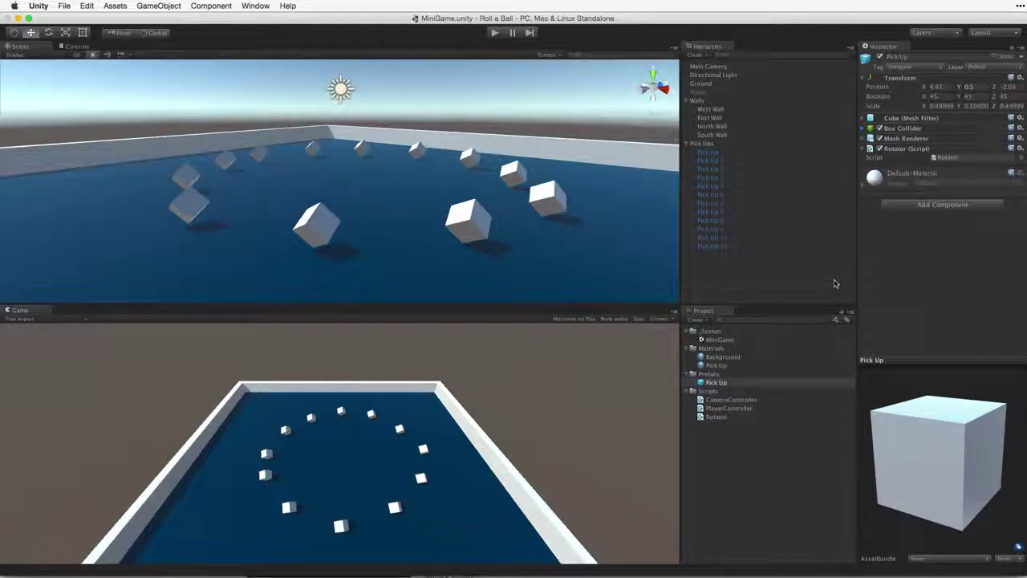
Assign the yellow Pick Up material directly to the Pick Up prefab asset and run the game to test it
left_click(722, 365)
left_click_drag(726, 367, 722, 386)
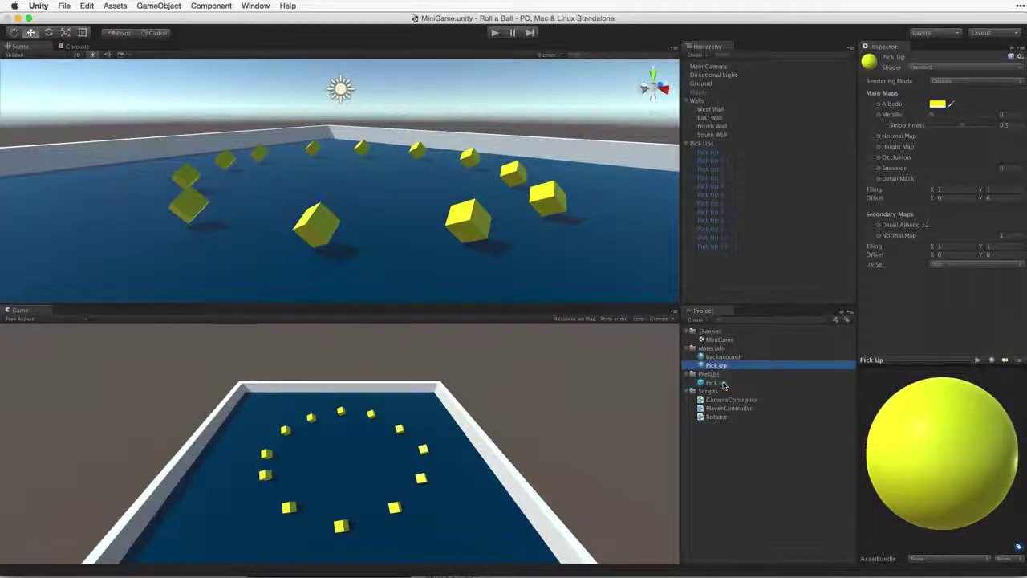
key("super+p")
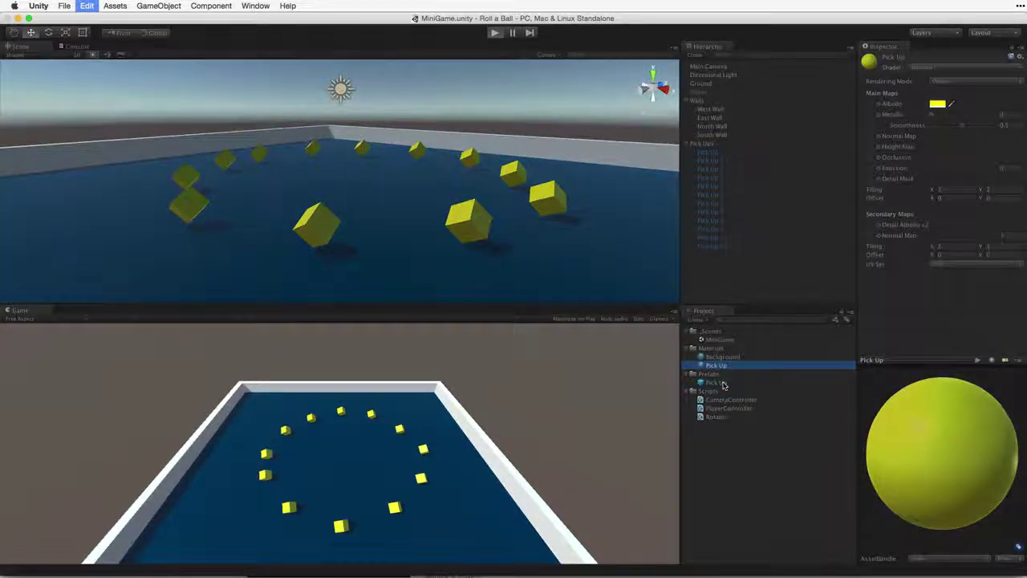